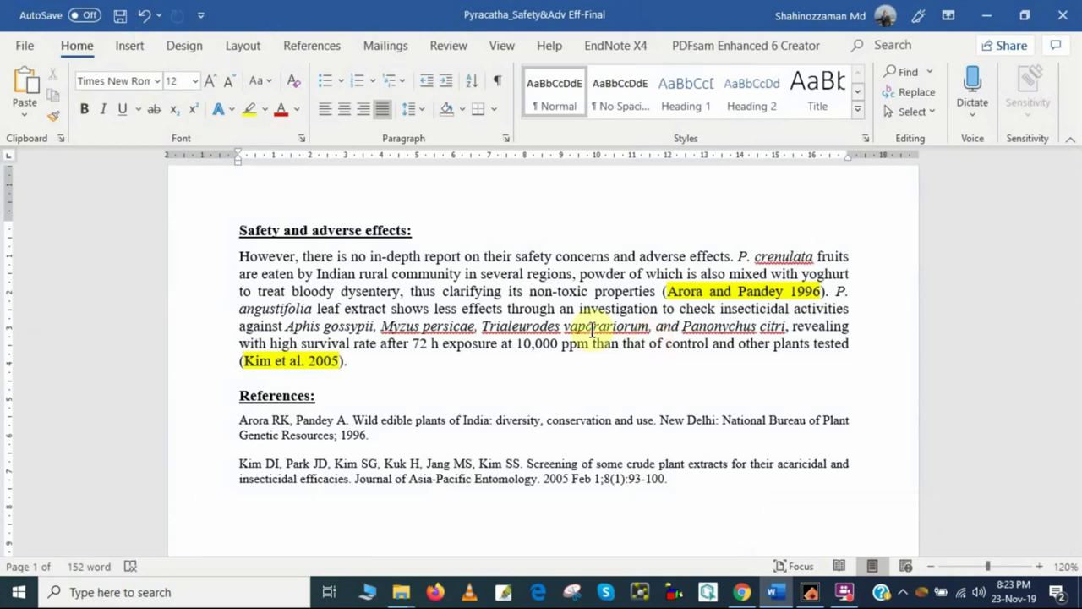
# Review the Safety and adverse effects paragraph, the Kim et al. 2005 citation and both reference entries, then bring EndNote X4 forward.
pyautogui.moveTo(239, 255); pyautogui.dragTo(347, 362)
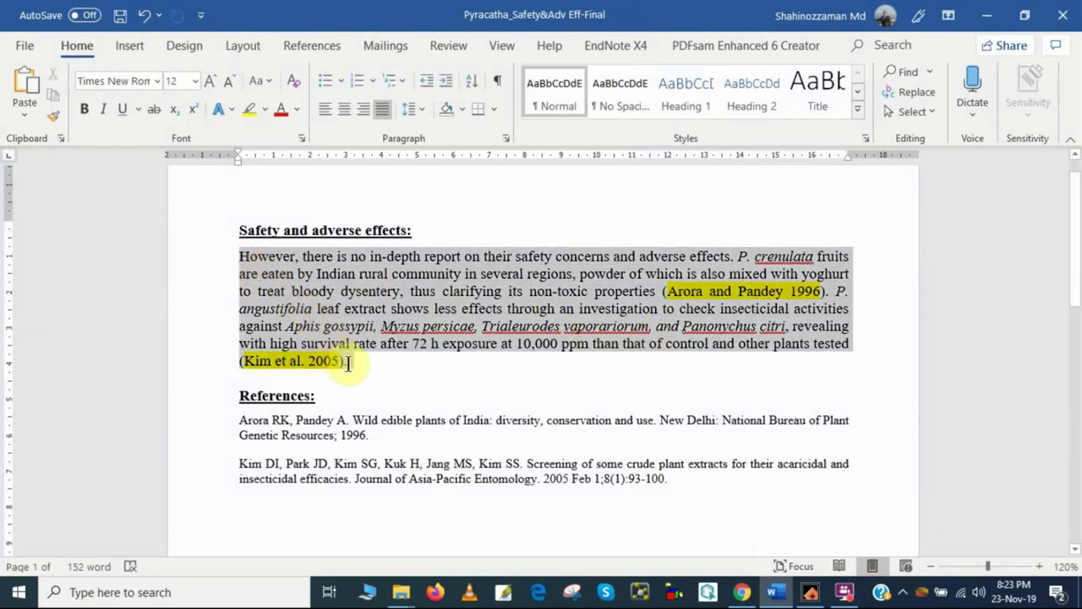
pyautogui.click(714, 296)
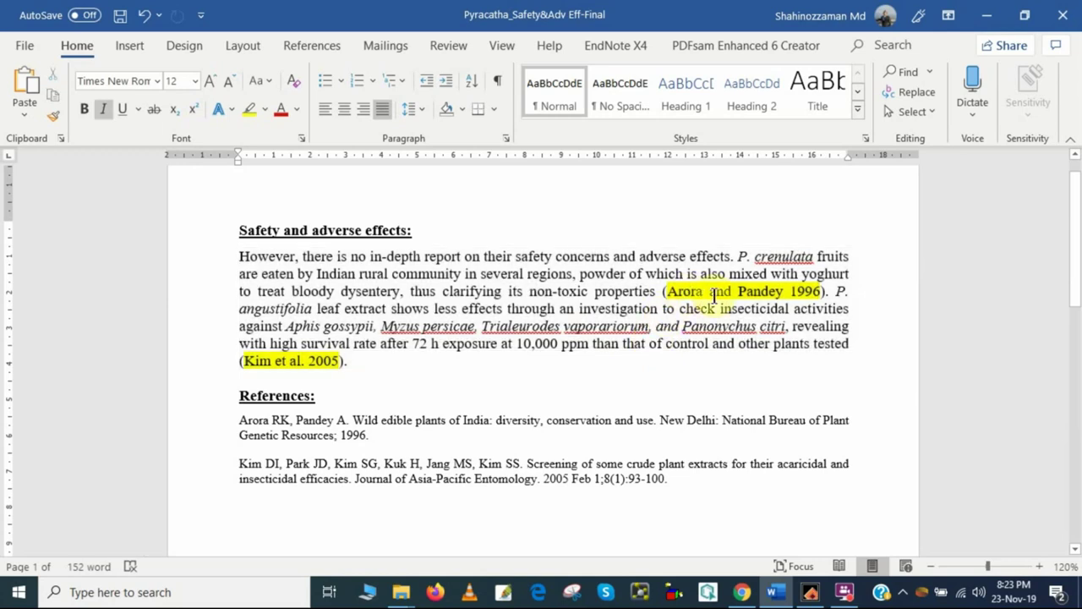
pyautogui.click(332, 361)
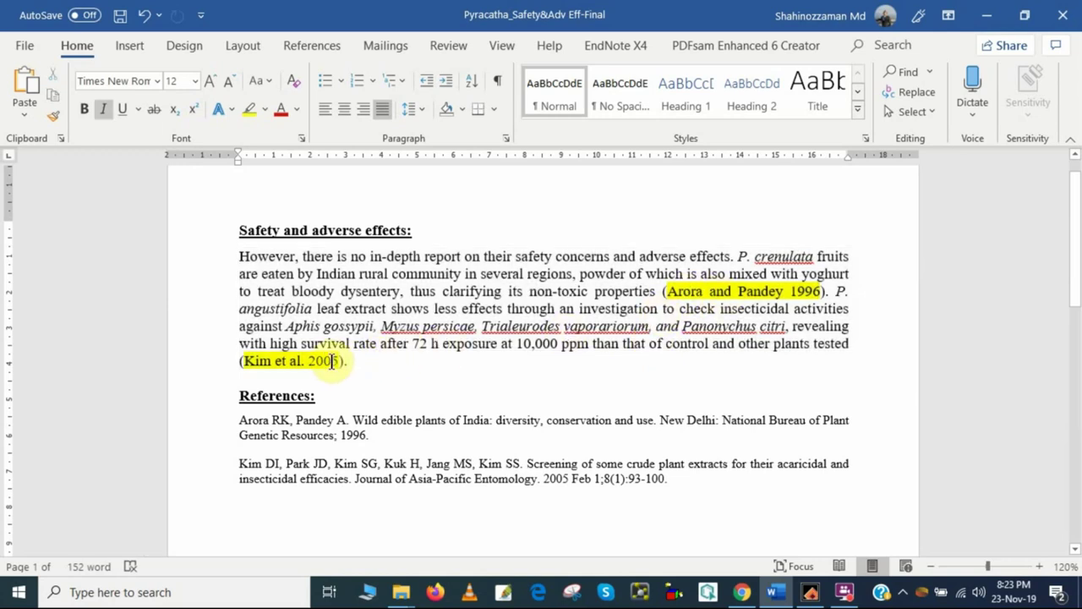
pyautogui.moveTo(239, 420); pyautogui.dragTo(700, 486)
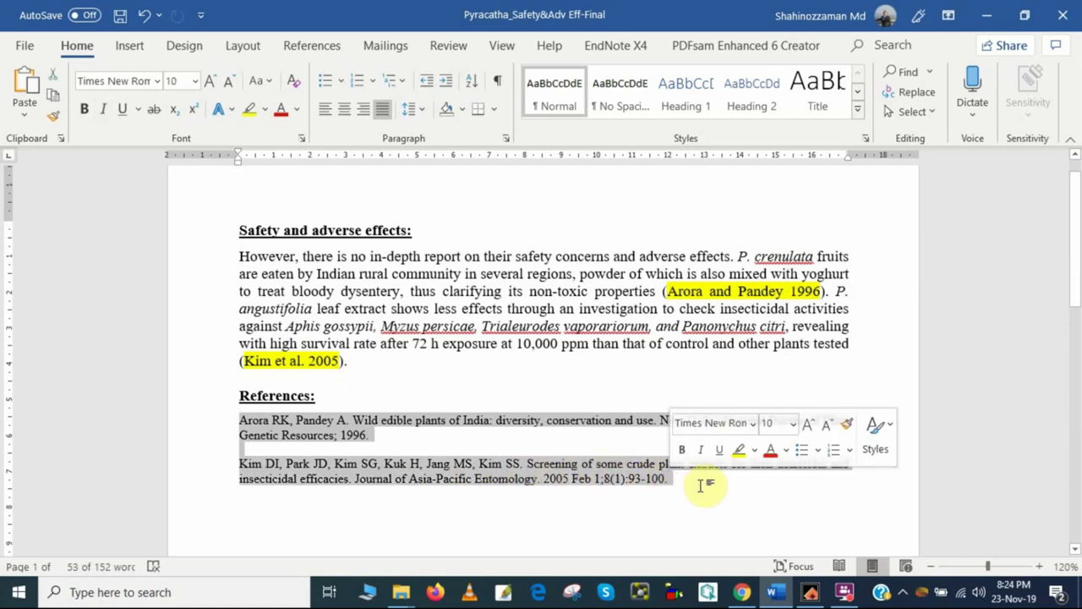
pyautogui.click(701, 485)
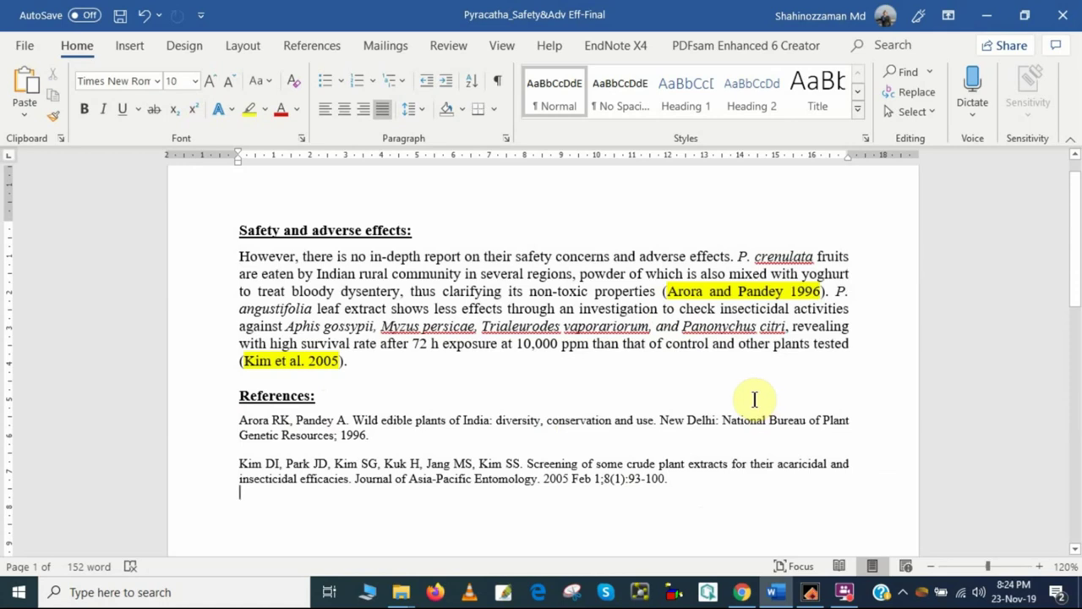
pyautogui.click(810, 592)
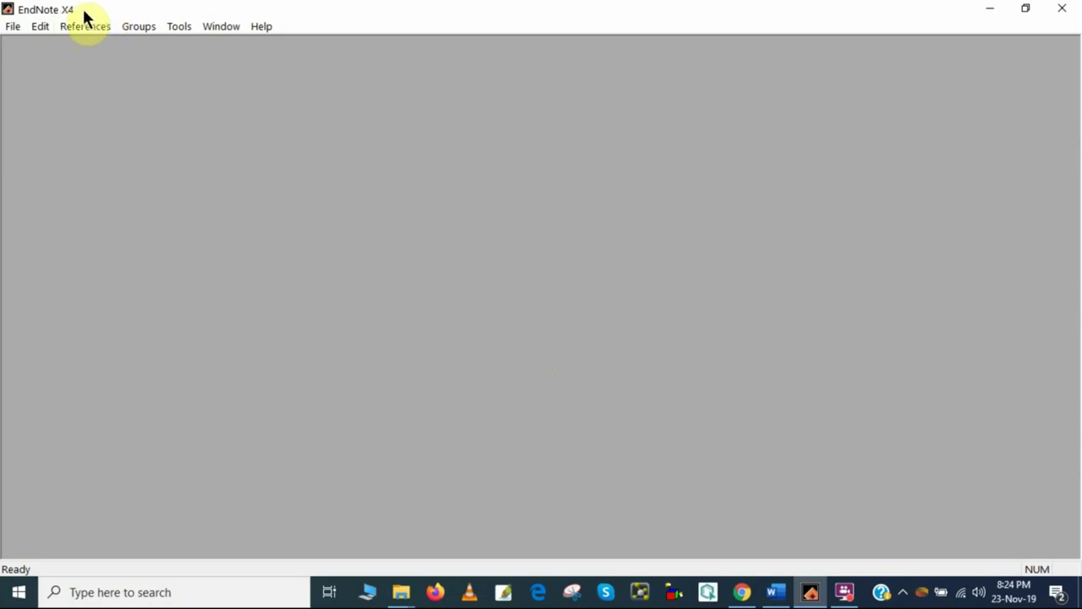
# Use File > New to save an empty library named My EndNote Library in Documents.
pyautogui.click(13, 27)
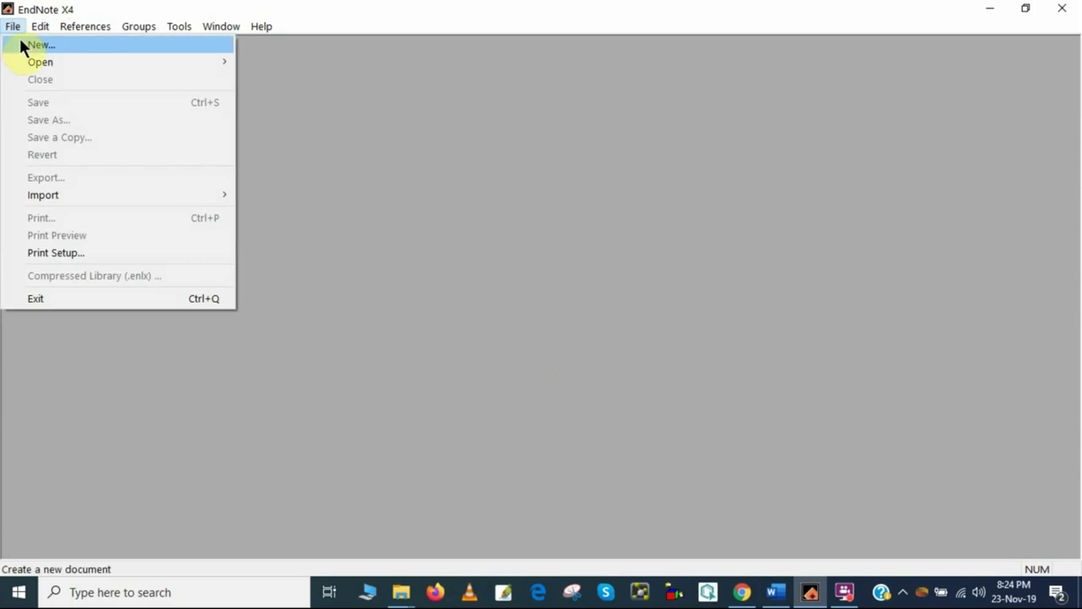
pyautogui.click(31, 42)
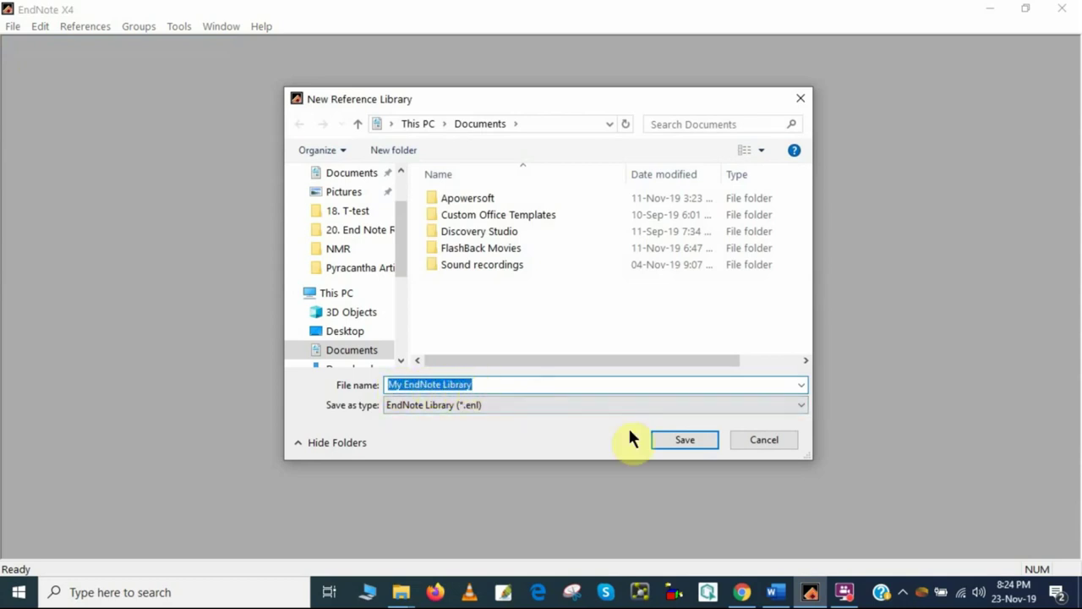
pyautogui.click(690, 436)
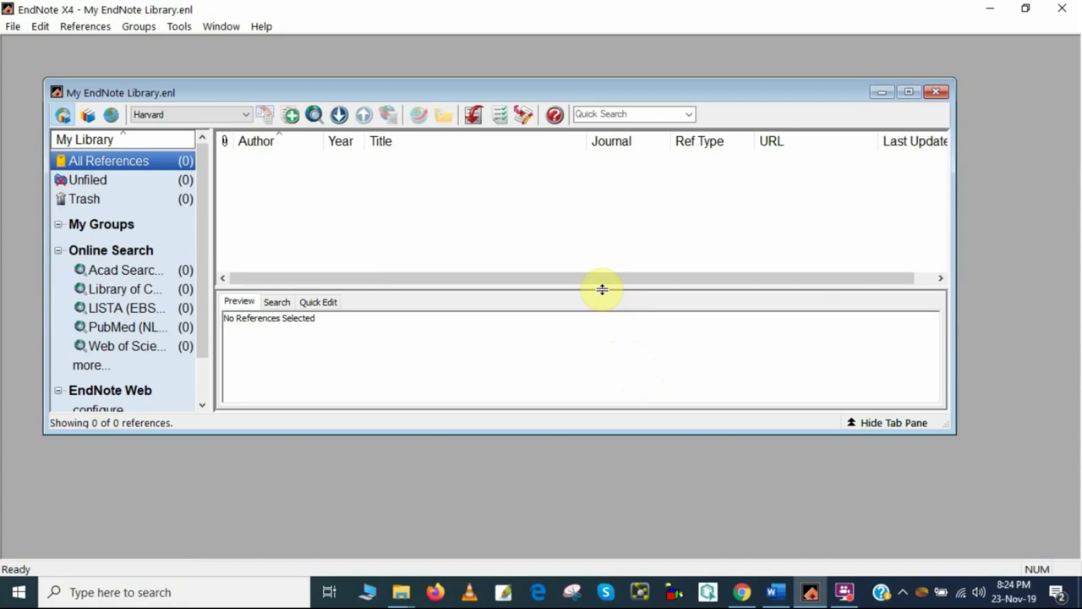
# Enlarge the library window upward and open a blank New Reference form.
pyautogui.moveTo(443, 79); pyautogui.dragTo(401, 39)
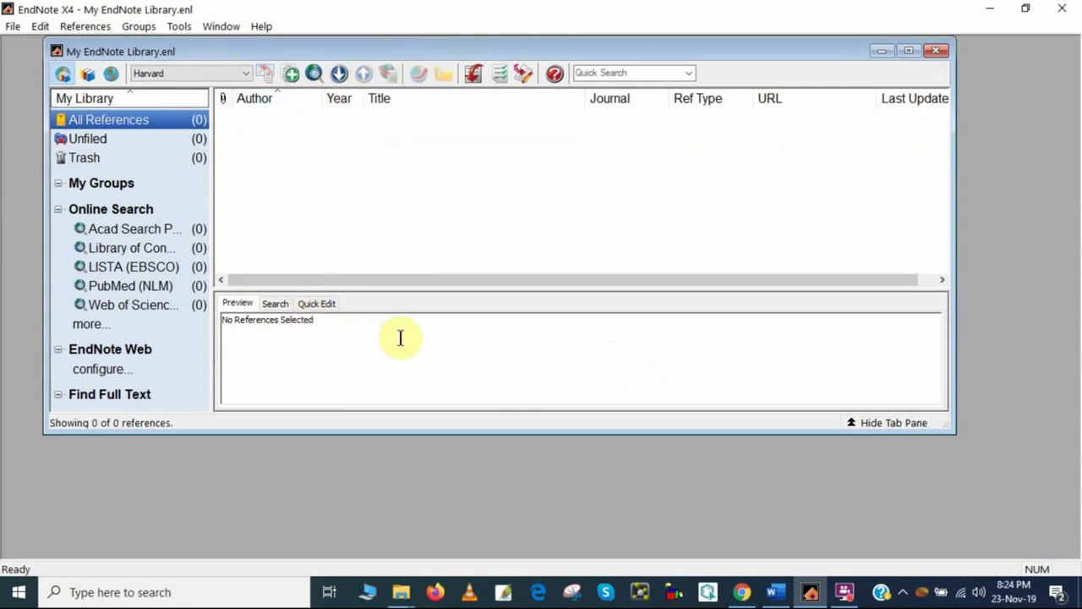
pyautogui.click(289, 72)
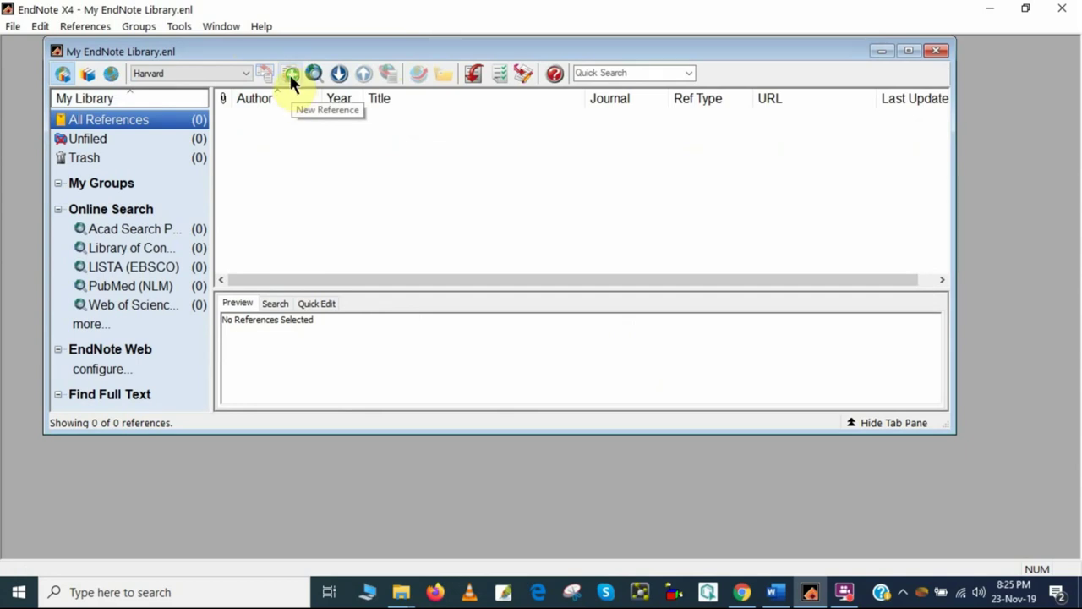
pyautogui.click(289, 73)
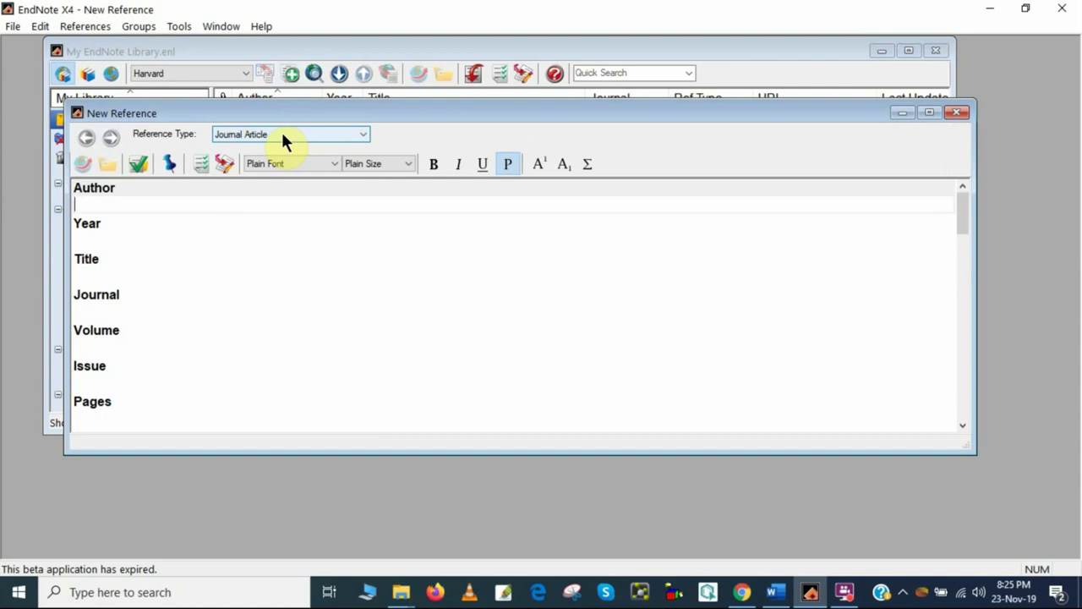
# Confirm Journal Article as the reference type, put the caret in Author, and return to Word.
pyautogui.click(331, 135)
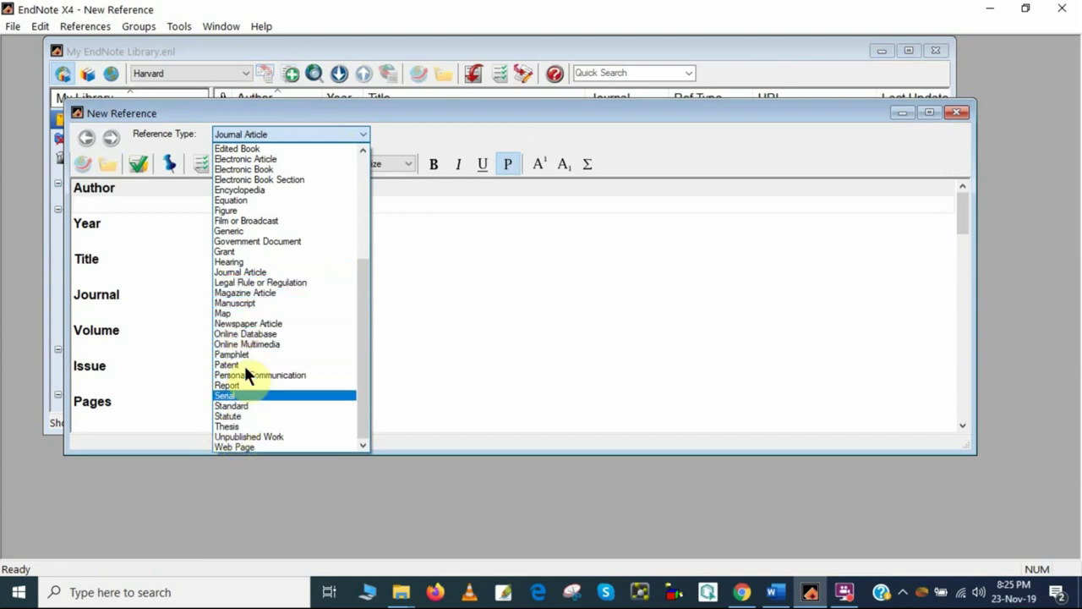
pyautogui.click(275, 134)
pyautogui.click(96, 204)
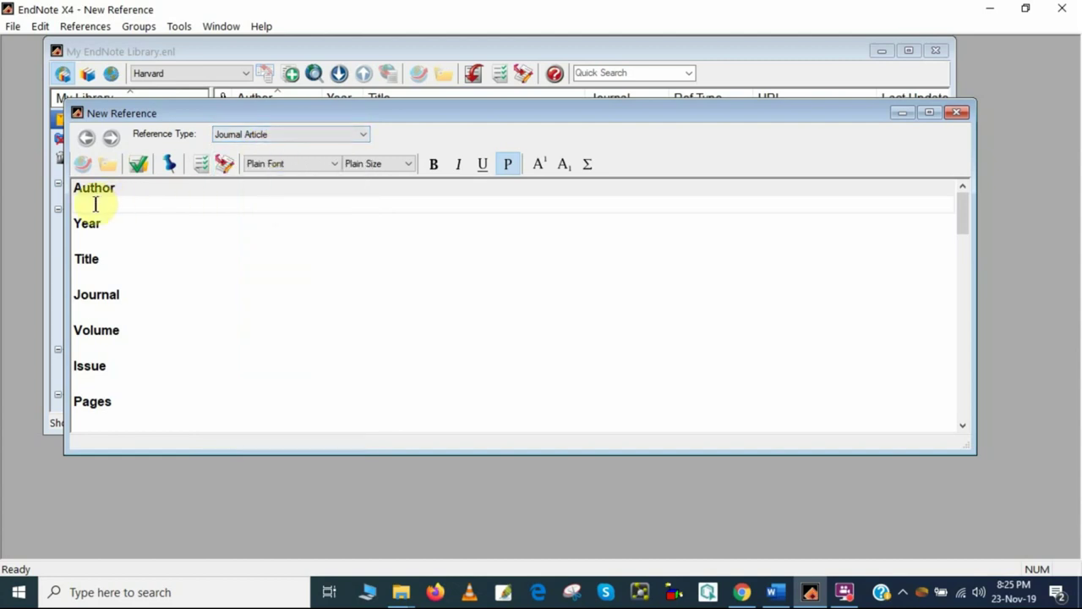
pyautogui.click(95, 204)
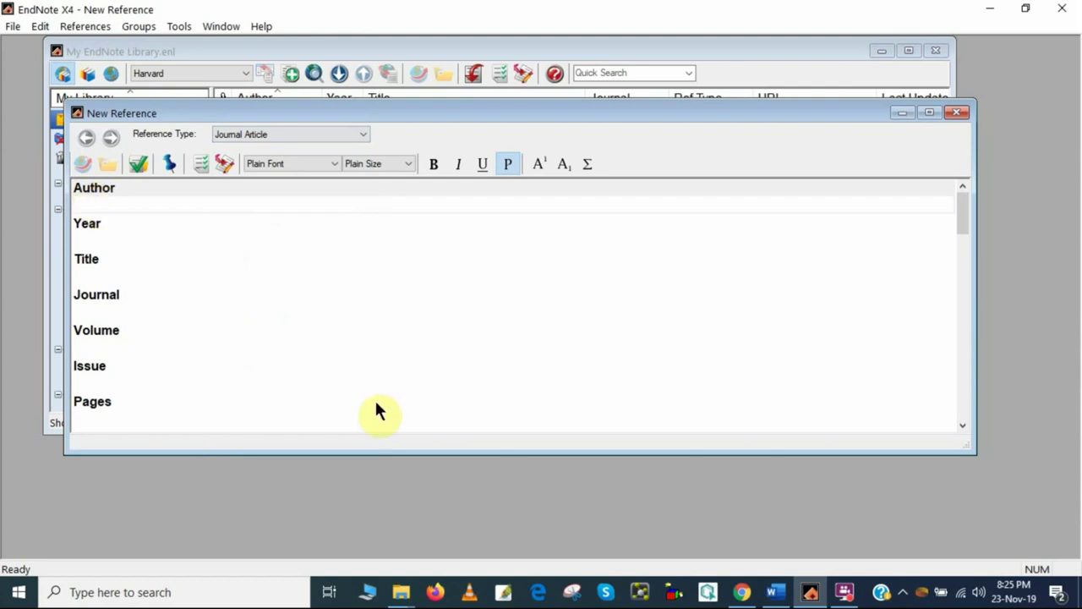
pyautogui.click(771, 596)
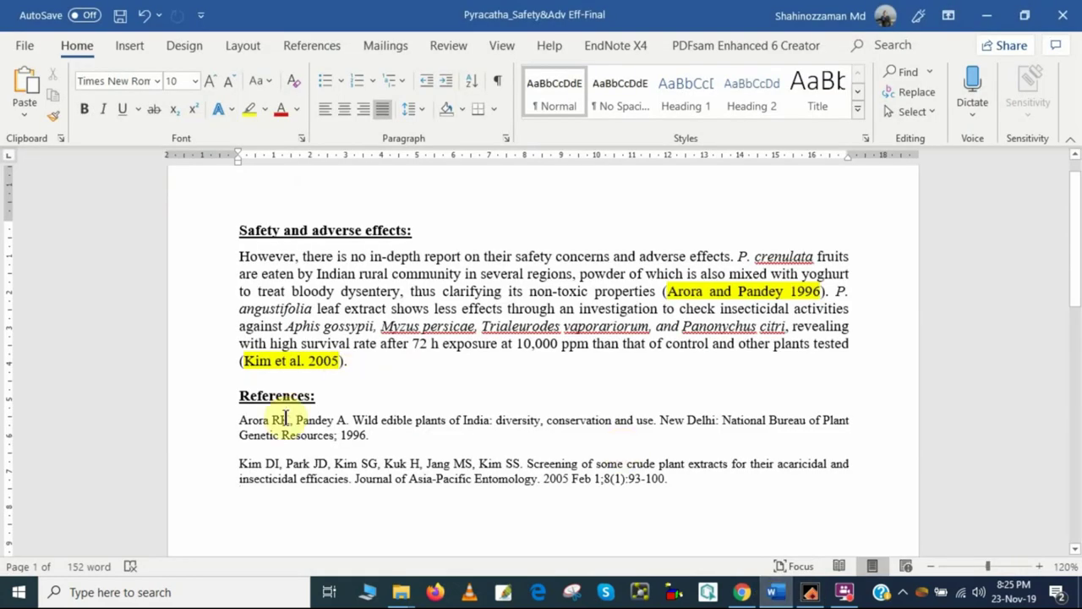
# Copy the first reference's authors Arora RK, Pandey A from Word into the Author field.
pyautogui.moveTo(239, 420); pyautogui.dragTo(347, 416)
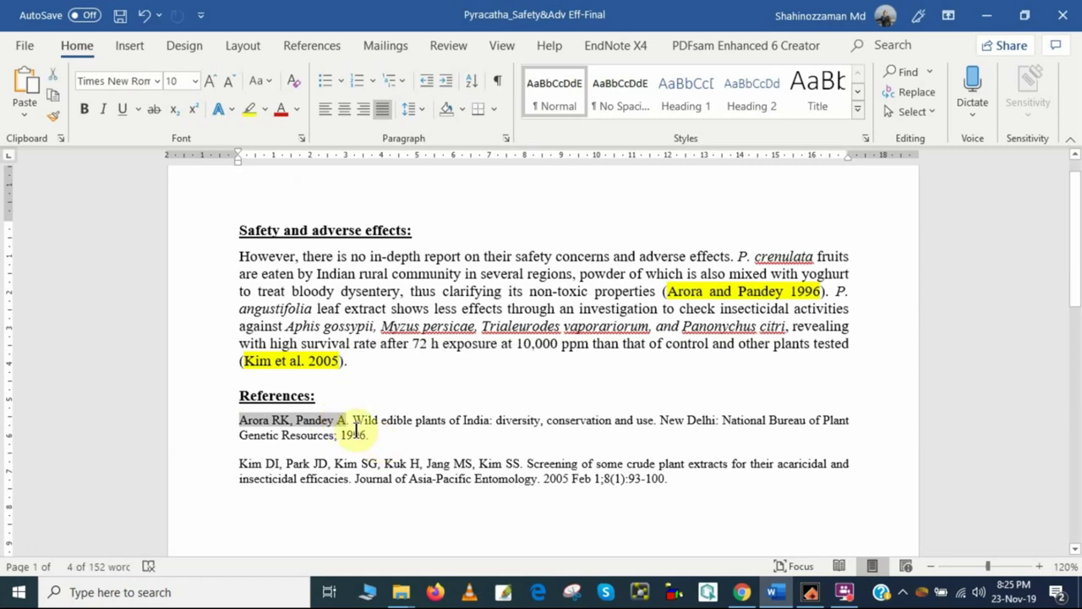
pyautogui.rightClick(327, 415)
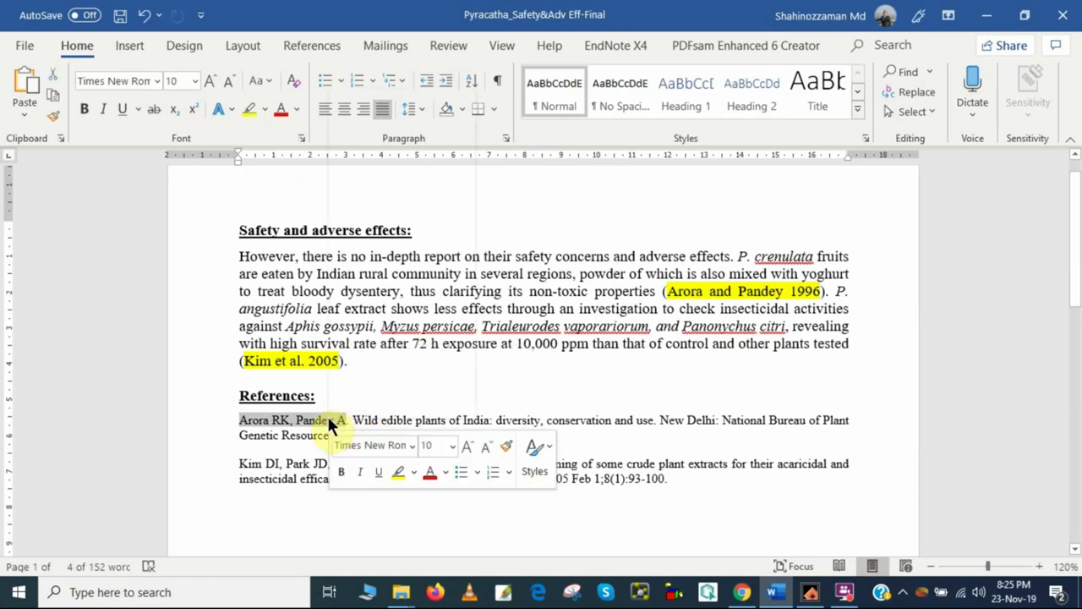
pyautogui.click(382, 132)
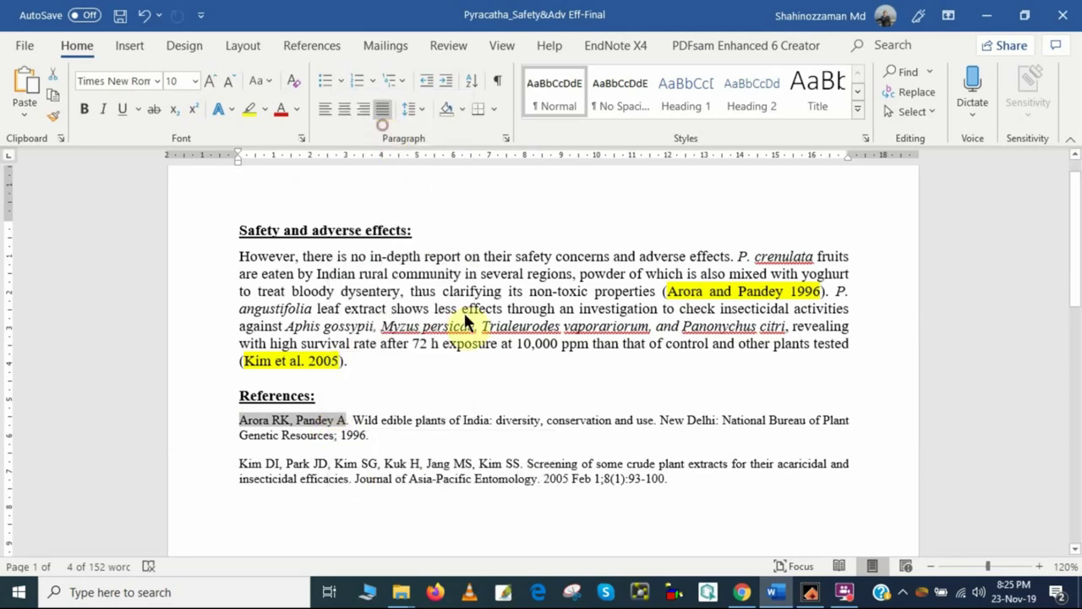
pyautogui.click(810, 593)
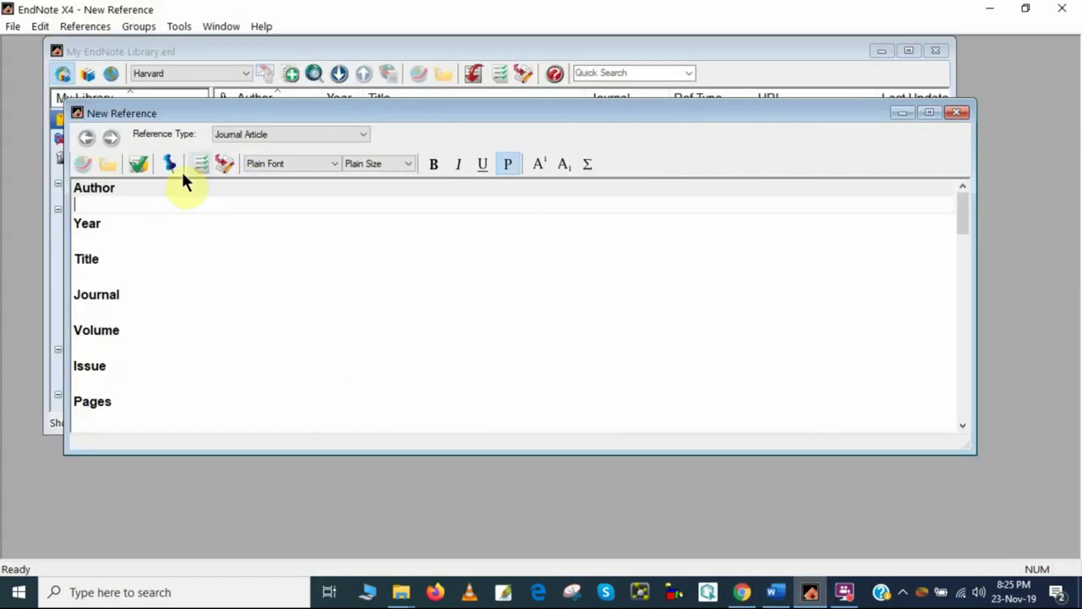
pyautogui.click(110, 203)
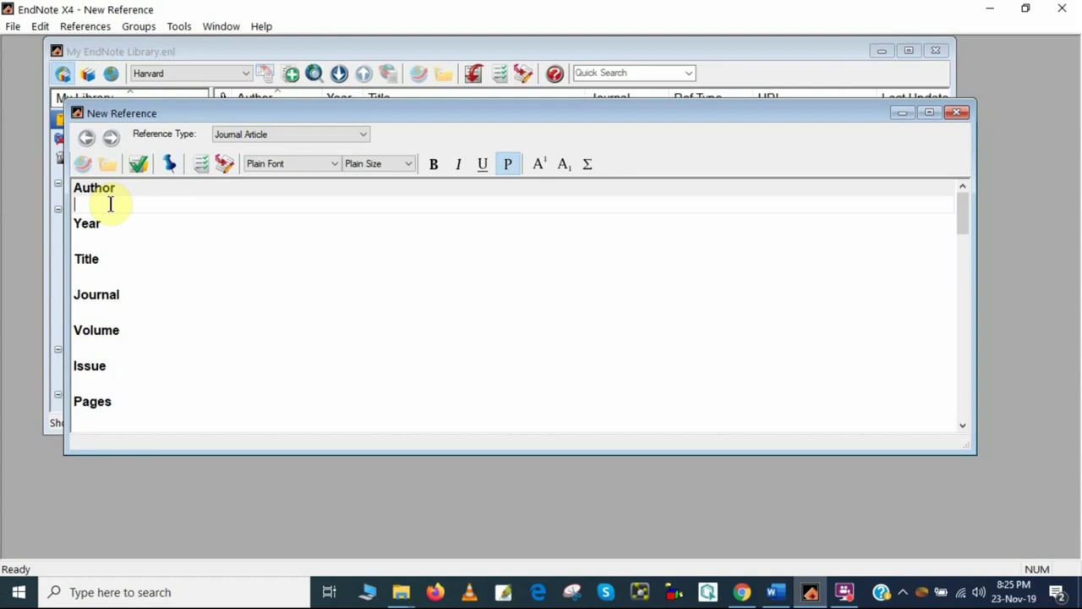
pyautogui.hotkey('ctrl', 'v')
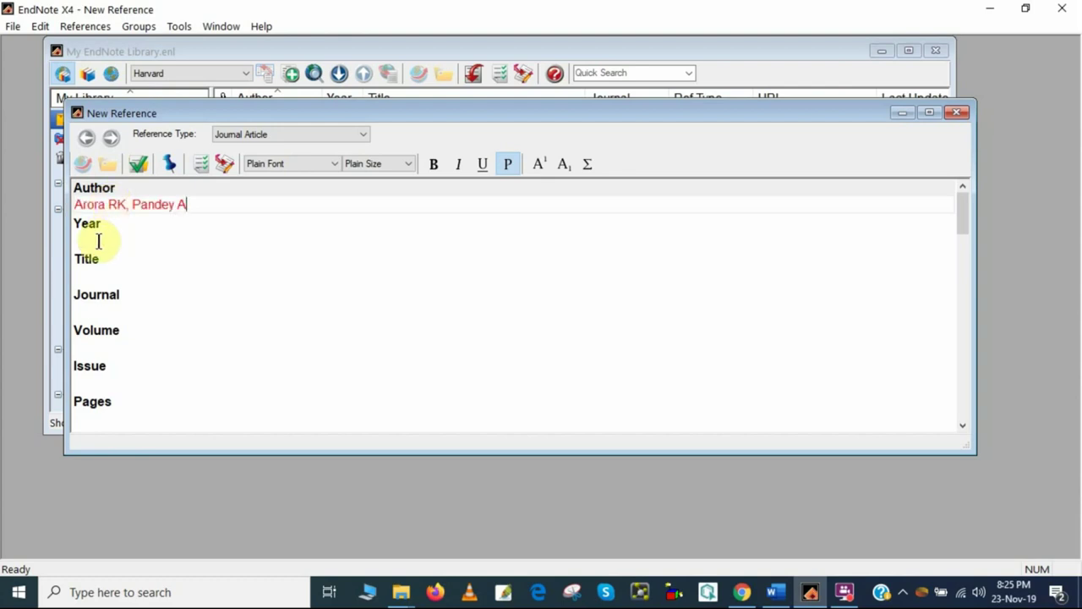
# Copy the year 1996 from the first reference into the Year field.
pyautogui.click(98, 241)
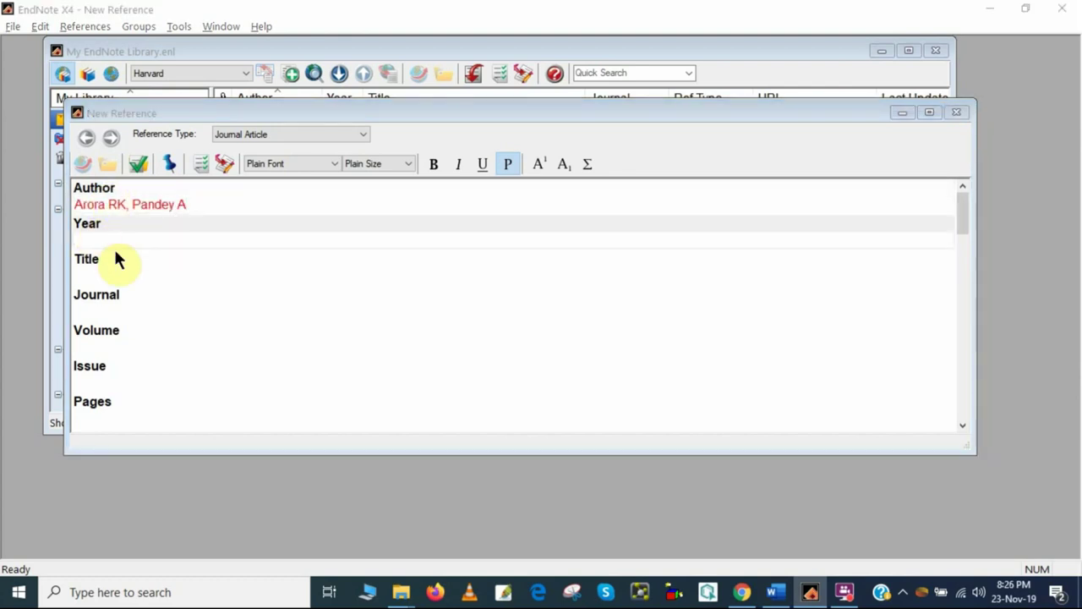
pyautogui.click(775, 592)
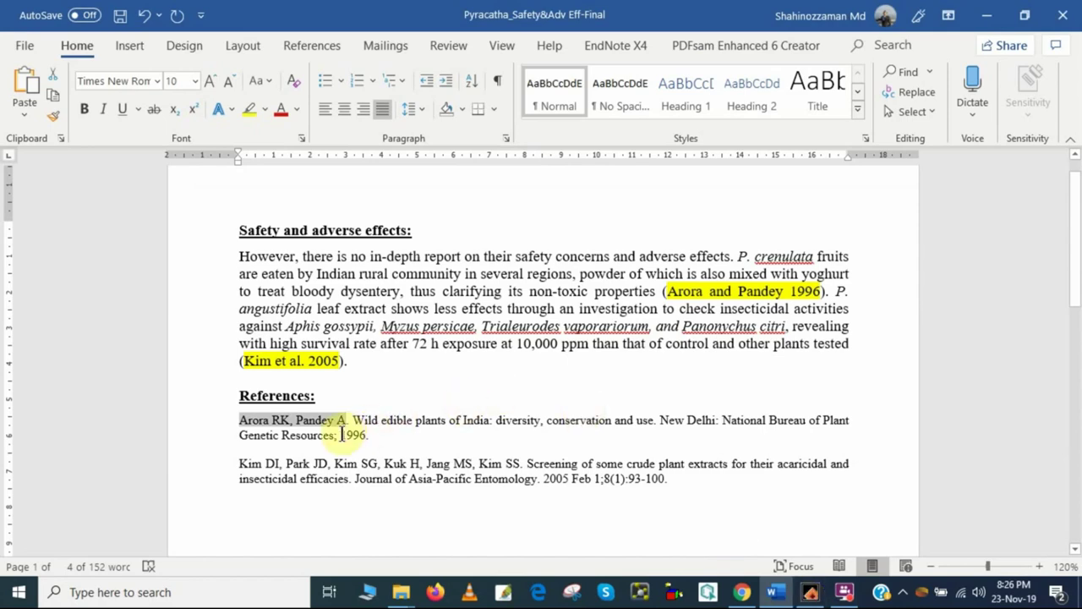
pyautogui.moveTo(340, 434); pyautogui.dragTo(366, 433)
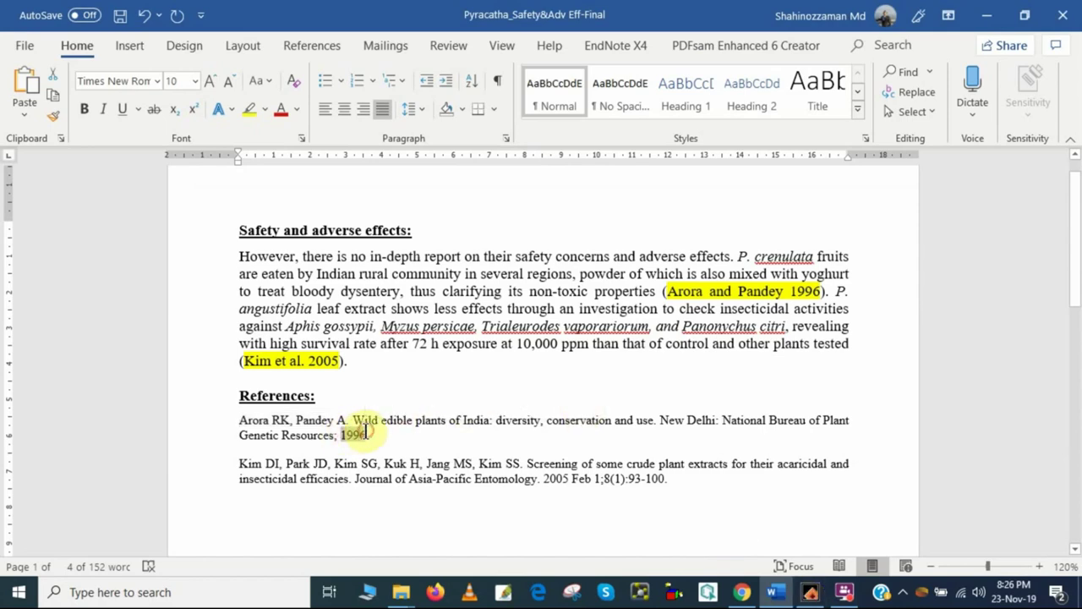
pyautogui.hotkey('alt', 'Tab')
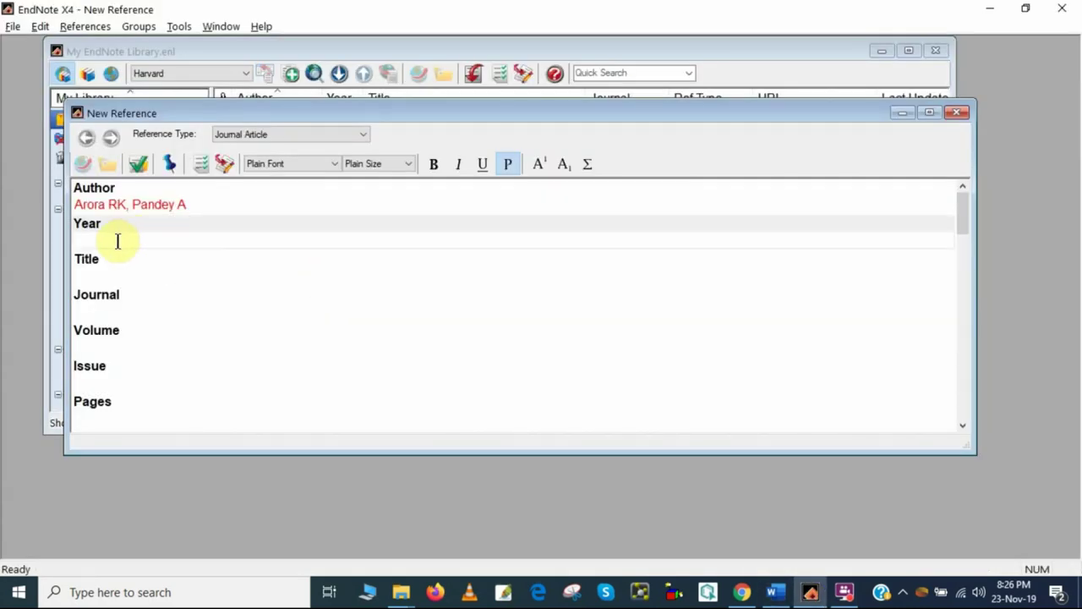
pyautogui.hotkey('ctrl', 'v')
# Paste the title Wild edible plants of India into Title and close the reference form.
pyautogui.click(105, 274)
pyautogui.hotkey('alt', 'Tab')
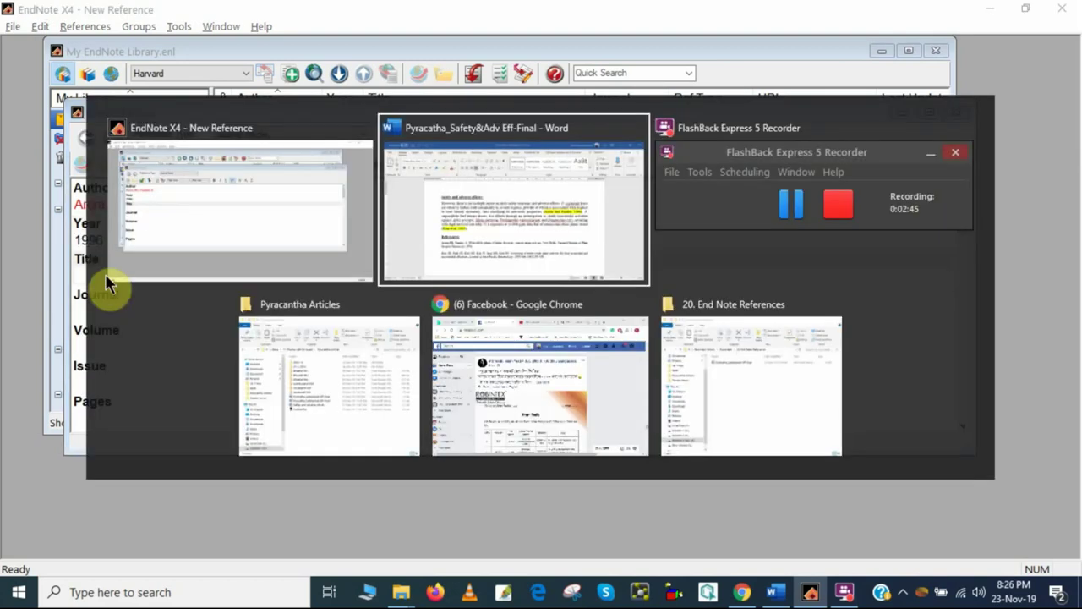
pyautogui.click(358, 417)
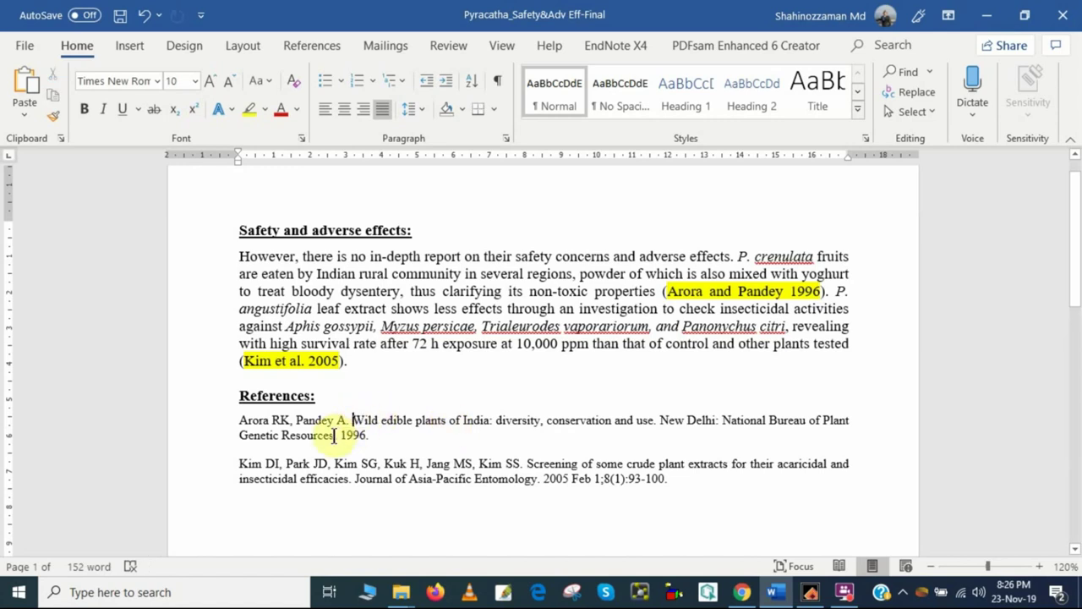
pyautogui.keyDown('shift'); pyautogui.click(336, 434); pyautogui.keyUp('shift')
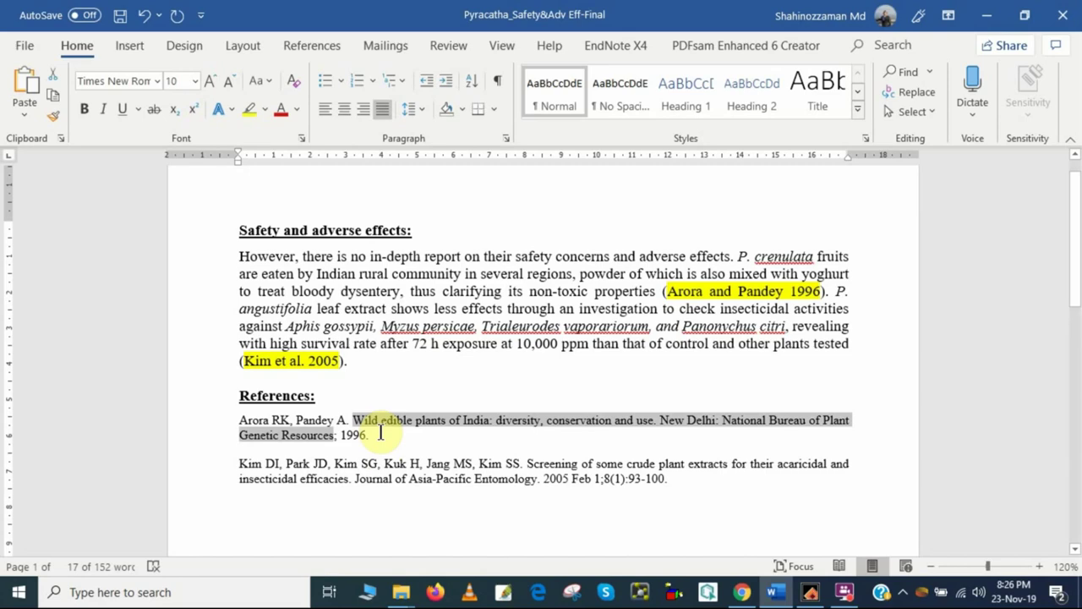
pyautogui.hotkey('alt', 'Tab')
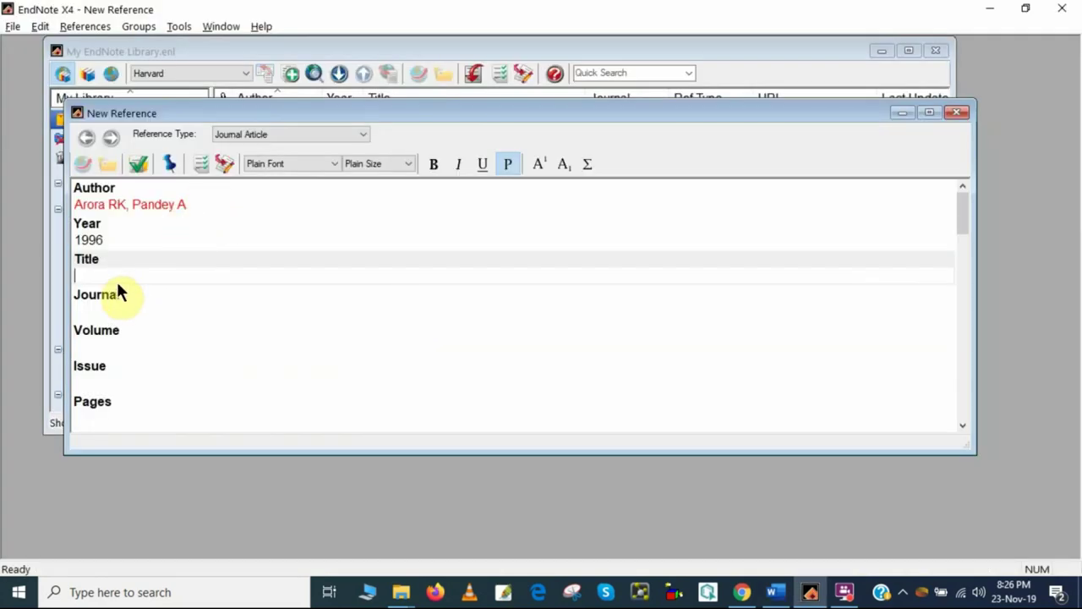
pyautogui.hotkey('ctrl', 'v')
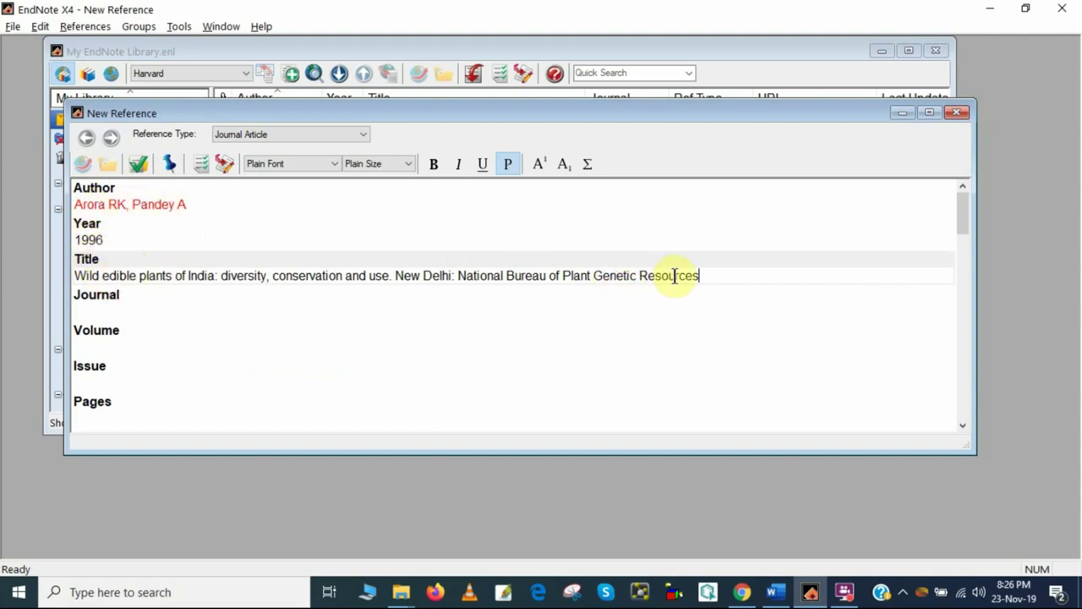
pyautogui.click(956, 114)
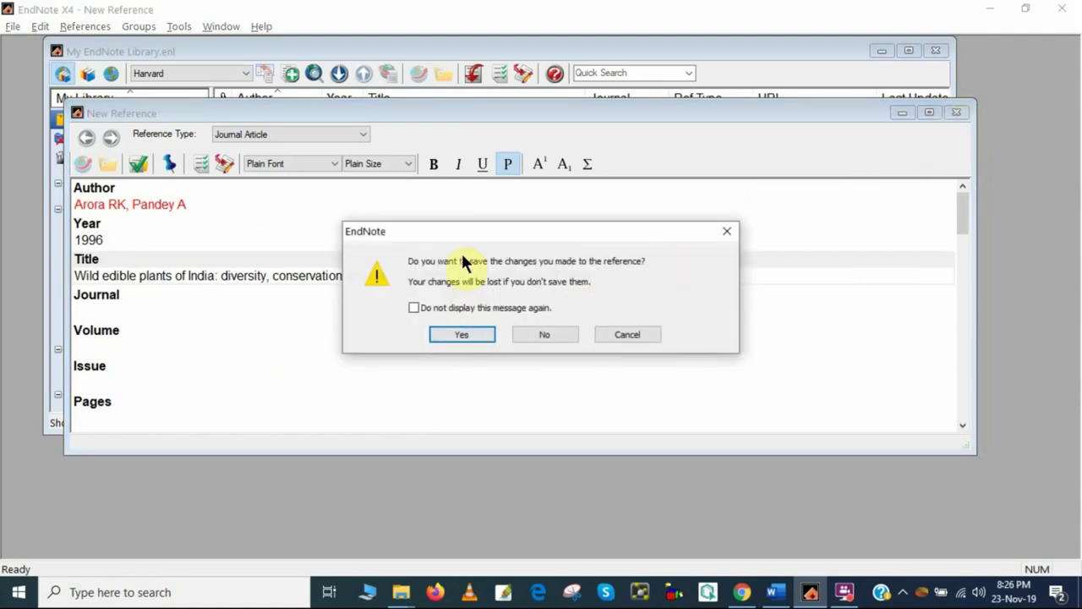
# Confirm saving the Arora RK 1996 reference with Yes.
pyautogui.click(461, 337)
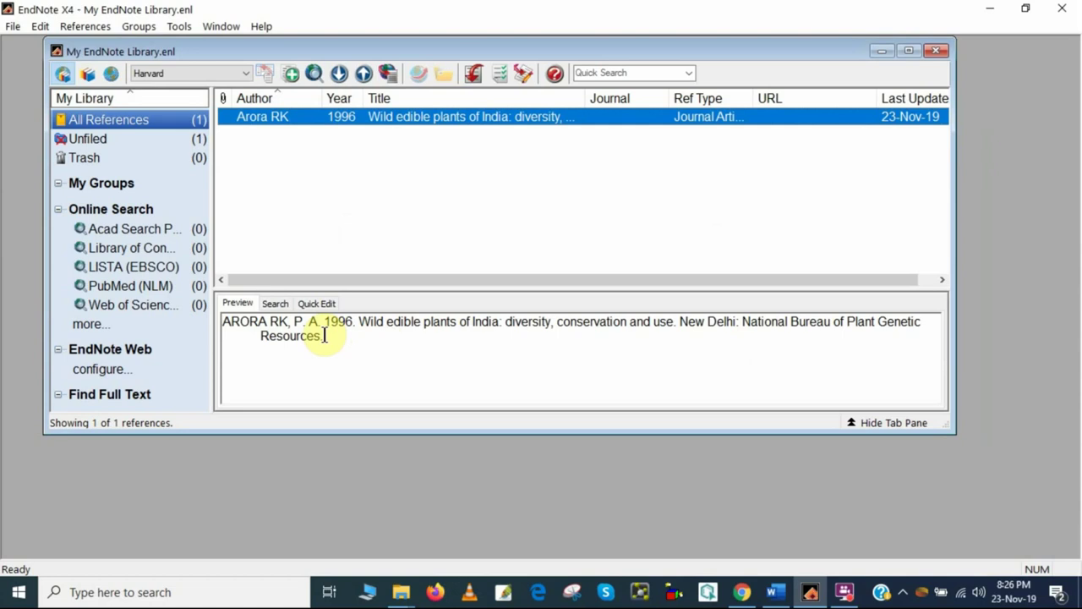
# Start a new reference and paste the Kim DI author list from Word into Author.
pyautogui.click(291, 76)
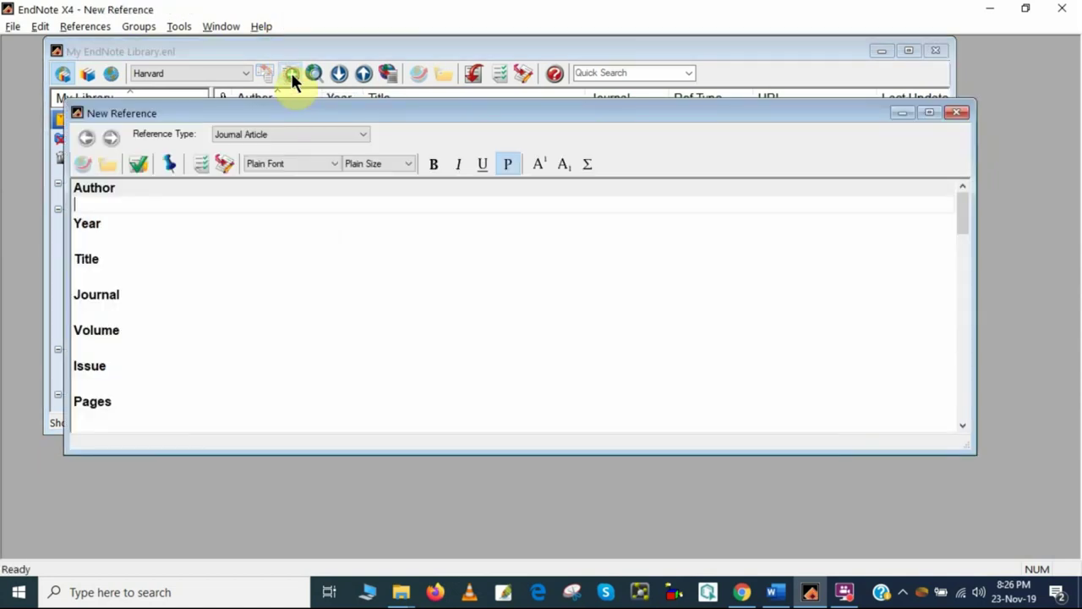
pyautogui.hotkey('alt', 'Tab')
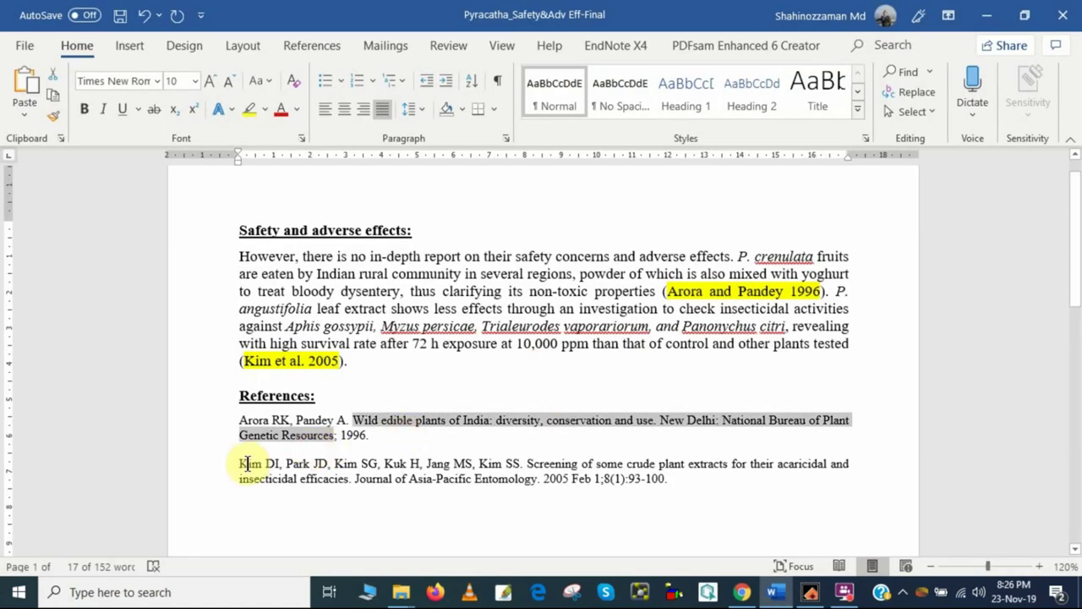
pyautogui.click(239, 463)
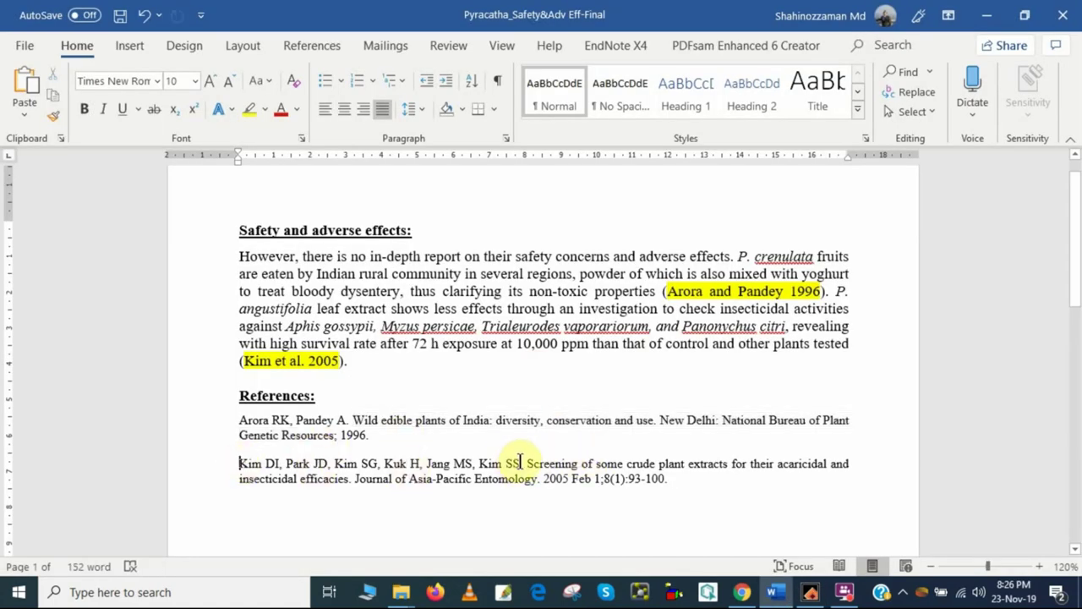
pyautogui.keyDown('shift'); pyautogui.click(519, 463); pyautogui.keyUp('shift')
pyautogui.hotkey('ctrl', 'c')
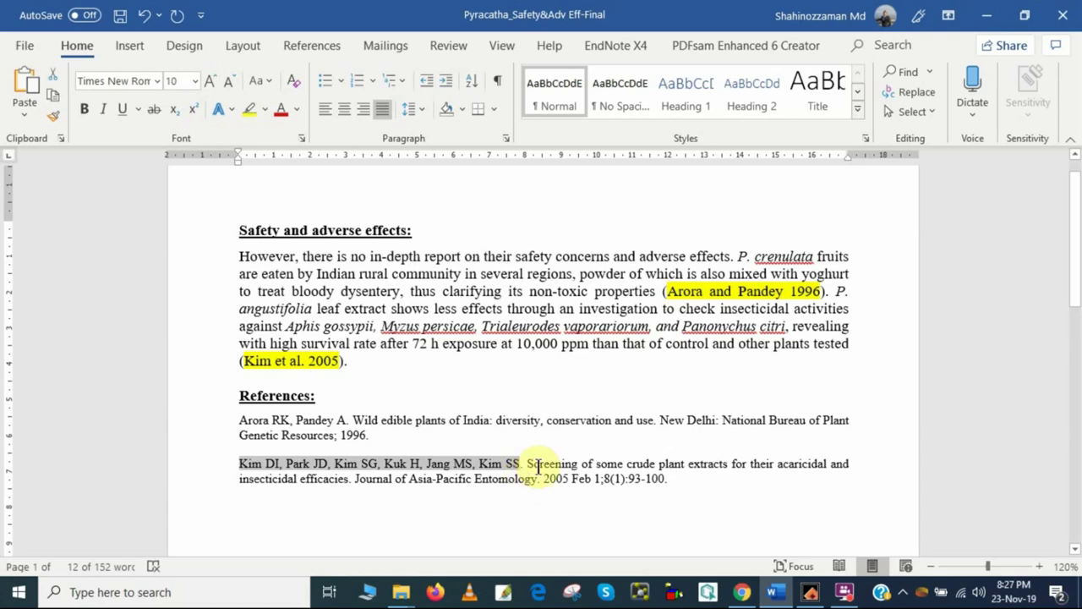
pyautogui.hotkey('alt', 'Tab')
pyautogui.hotkey('ctrl', 'v')
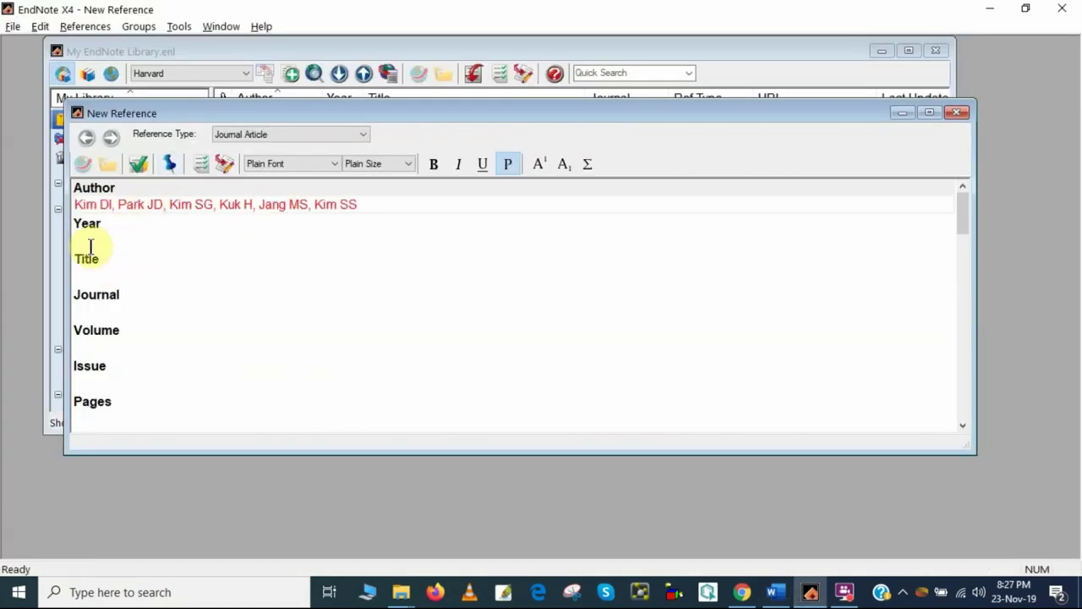
# Copy the year 2005 from the Kim reference into the Year field.
pyautogui.click(87, 236)
pyautogui.hotkey('alt', 'Tab')
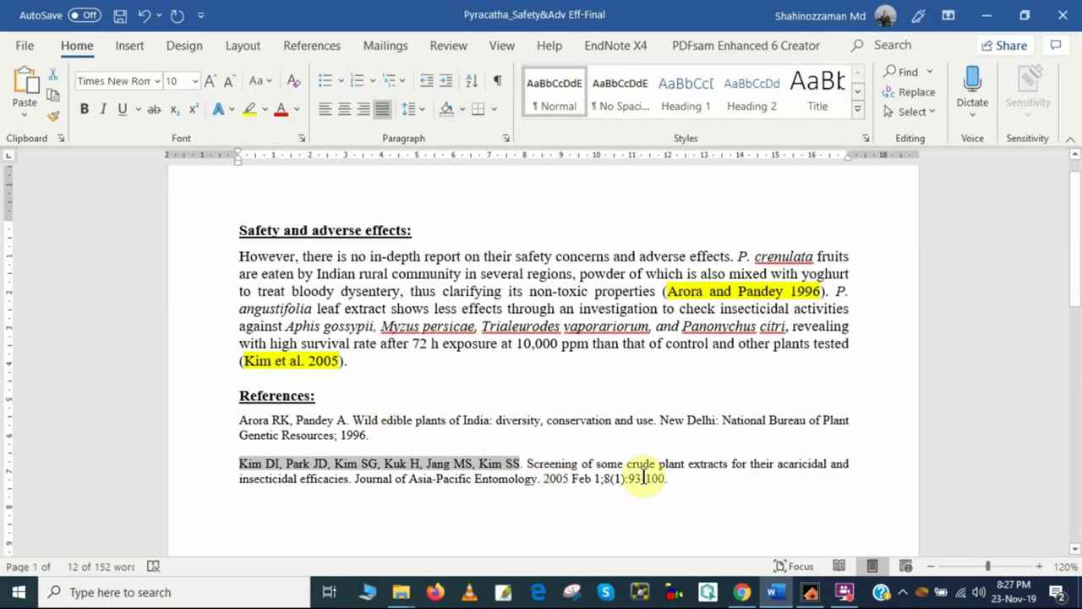
pyautogui.moveTo(543, 478); pyautogui.dragTo(565, 475)
pyautogui.hotkey('ctrl', 'c')
pyautogui.hotkey('alt', 'Tab')
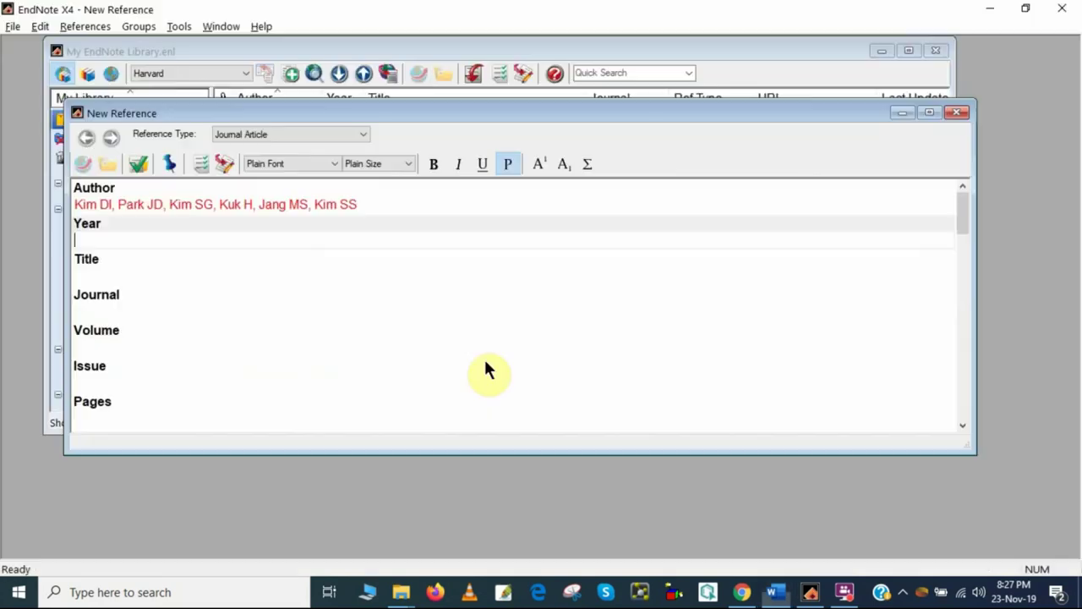
pyautogui.hotkey('ctrl', 'v')
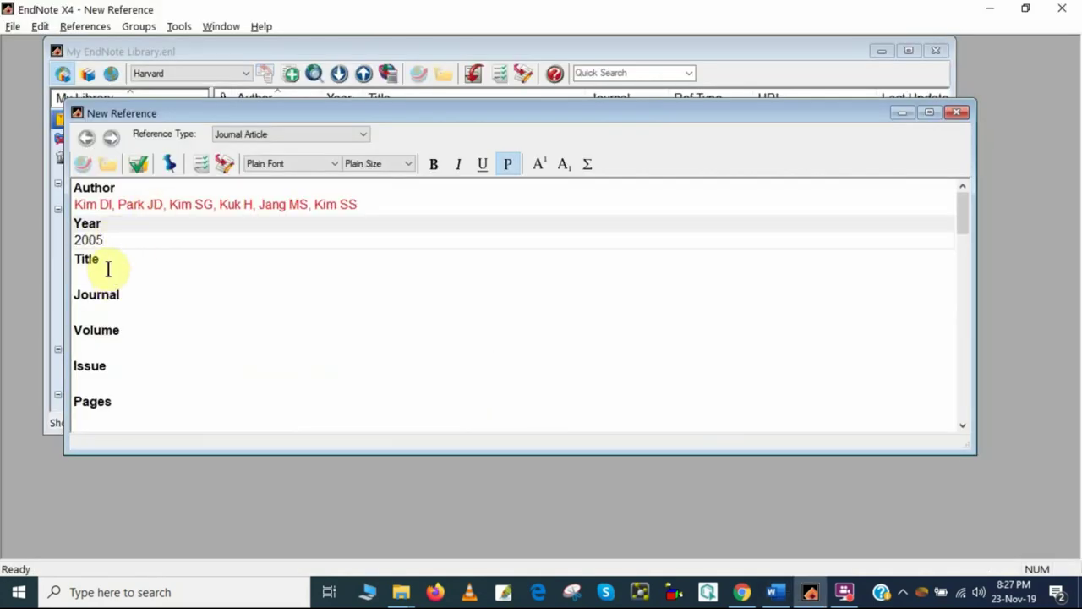
# Paste the Kim reference's article title into Title, removing the trailing period.
pyautogui.click(106, 268)
pyautogui.hotkey('alt', 'Tab')
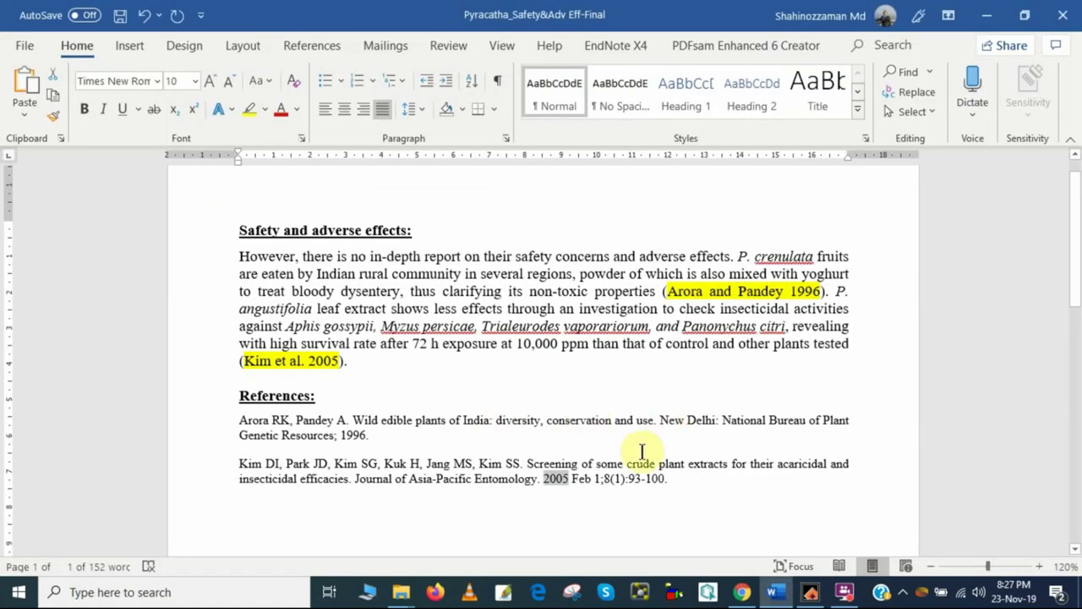
pyautogui.click(524, 462)
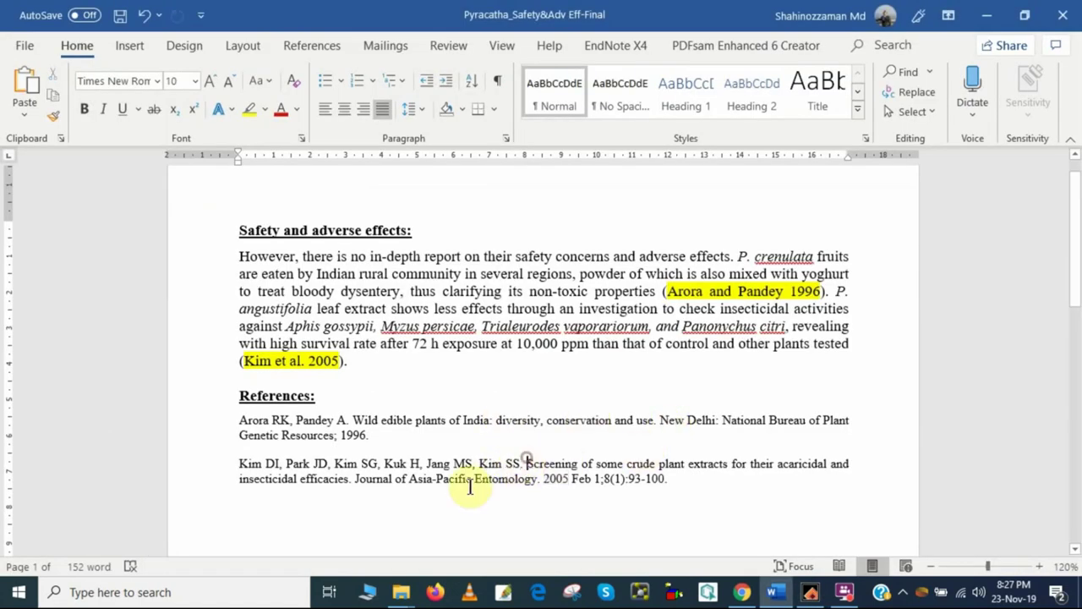
pyautogui.keyDown('shift'); pyautogui.click(350, 478); pyautogui.keyUp('shift')
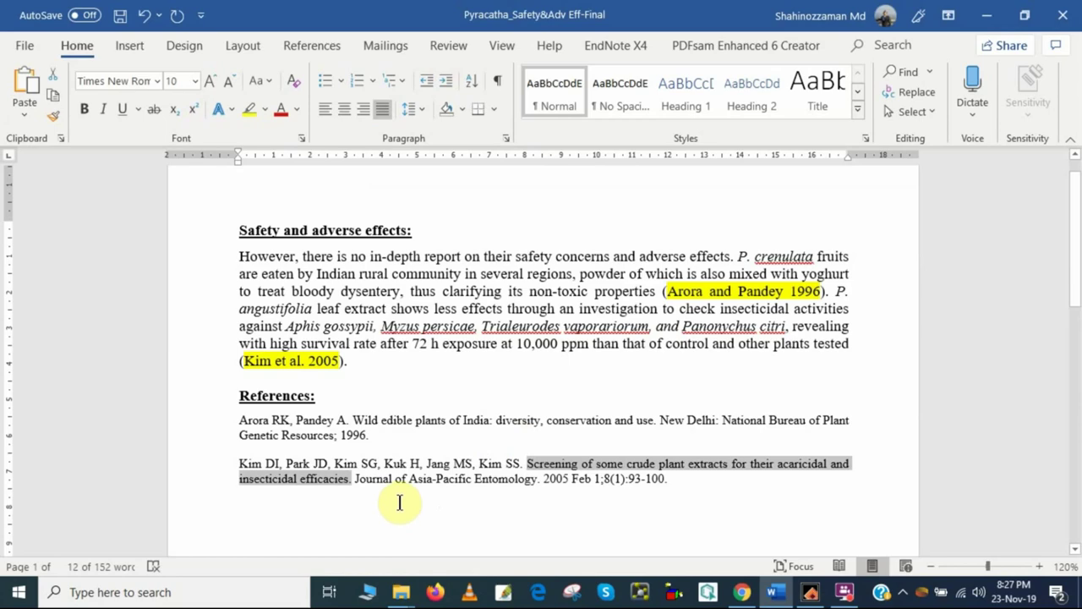
pyautogui.hotkey('alt', 'Tab')
pyautogui.hotkey('ctrl', 'v')
pyautogui.press('BackSpace')
# Paste Journal of Asia-Pacific Entomology into the Journal field and close the form.
pyautogui.click(125, 312)
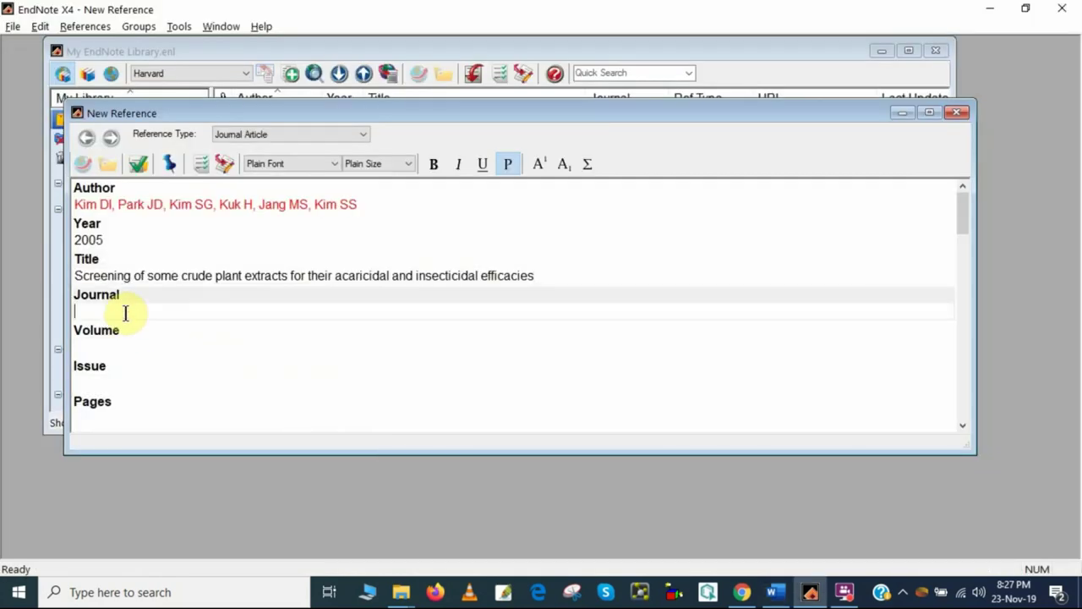
pyautogui.hotkey('alt', 'Tab')
pyautogui.moveTo(355, 479); pyautogui.dragTo(541, 480)
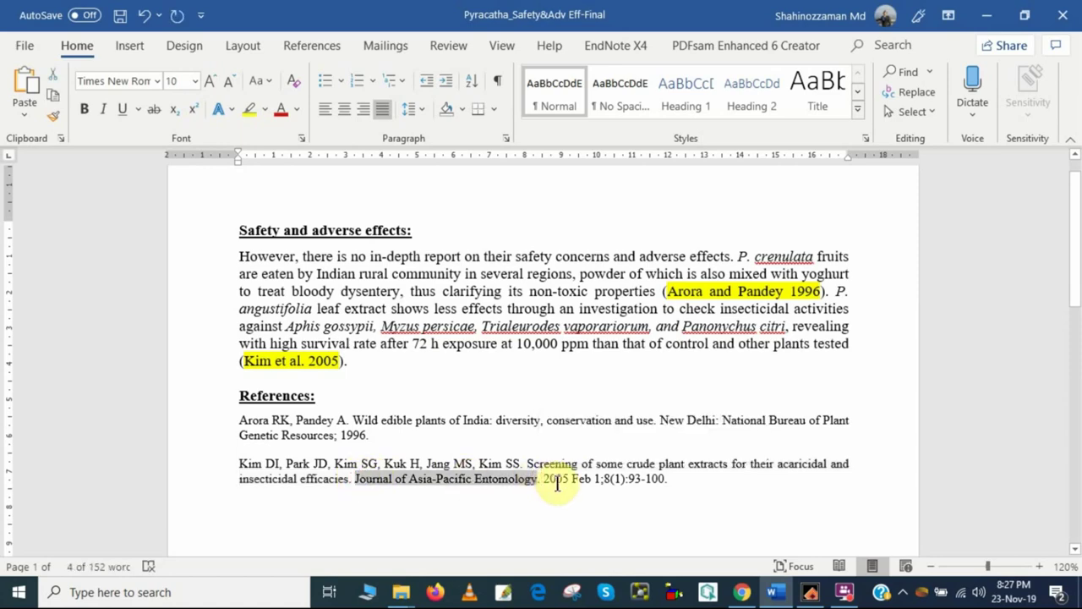
pyautogui.hotkey('alt', 'Tab')
pyautogui.hotkey('ctrl', 'v')
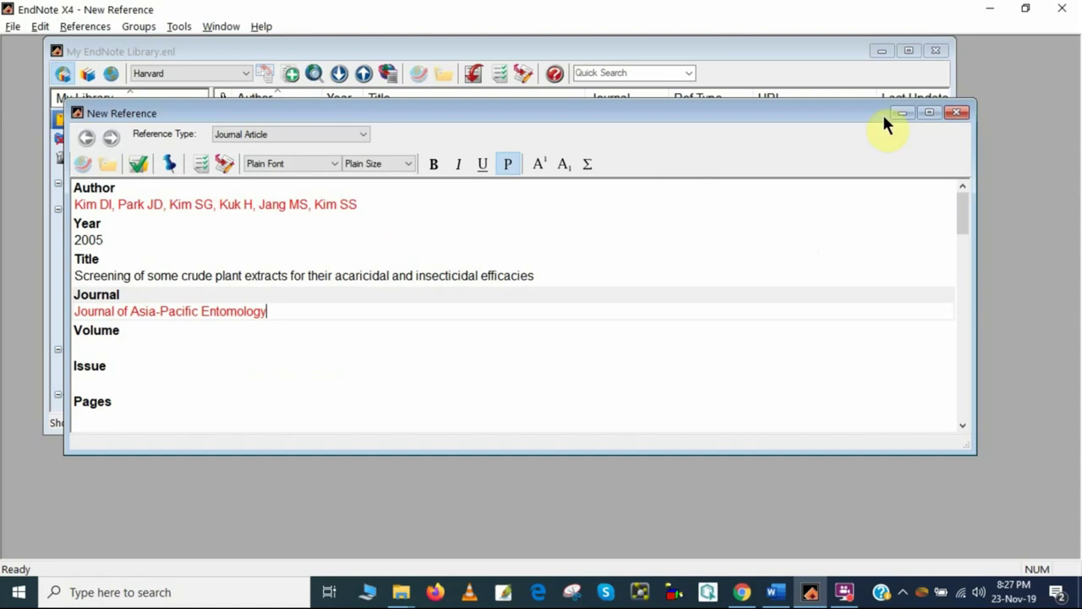
pyautogui.click(961, 112)
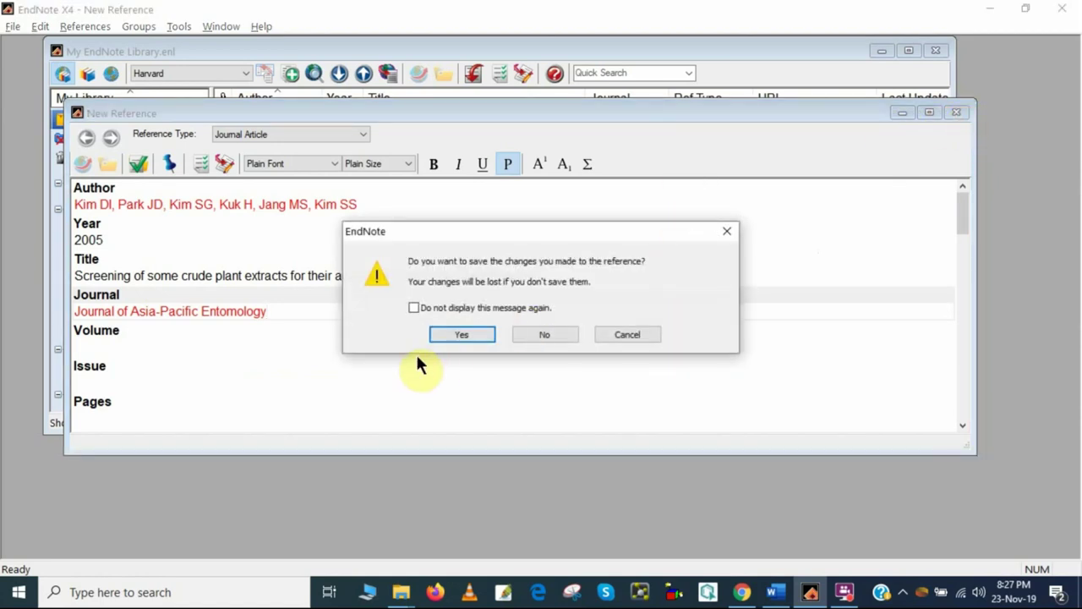
# Save the Kim DI 2005 reference, preview both library entries, and place Word's caret after "properties".
pyautogui.click(467, 334)
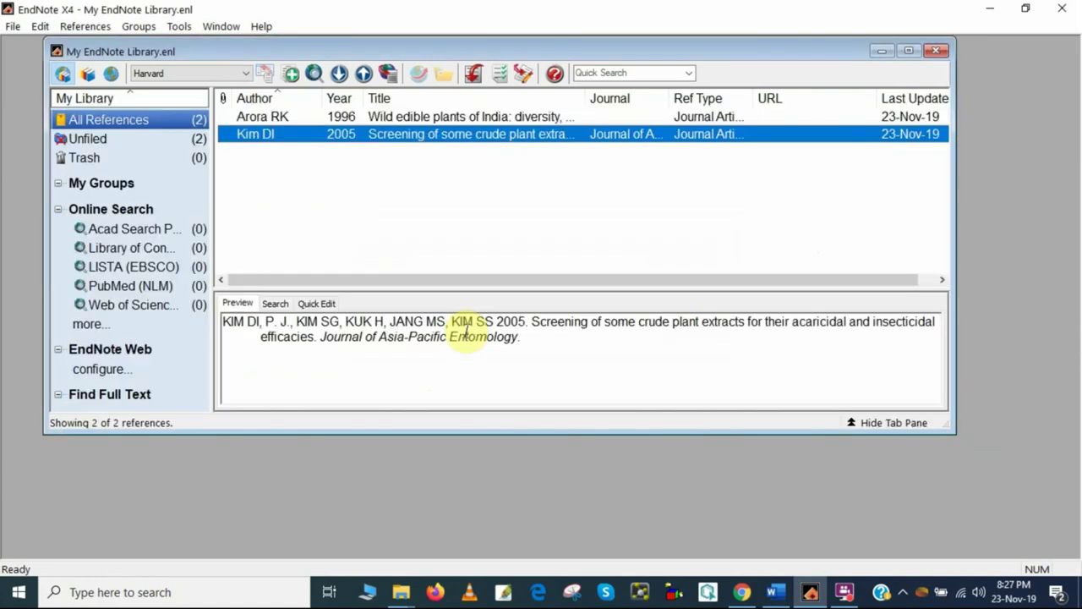
pyautogui.click(274, 115)
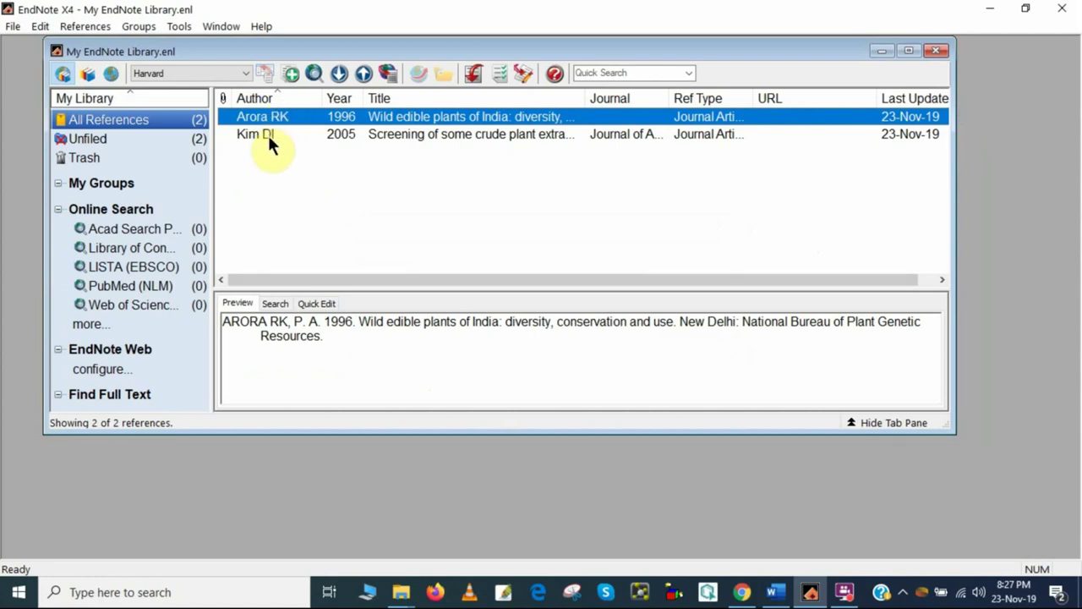
pyautogui.click(268, 135)
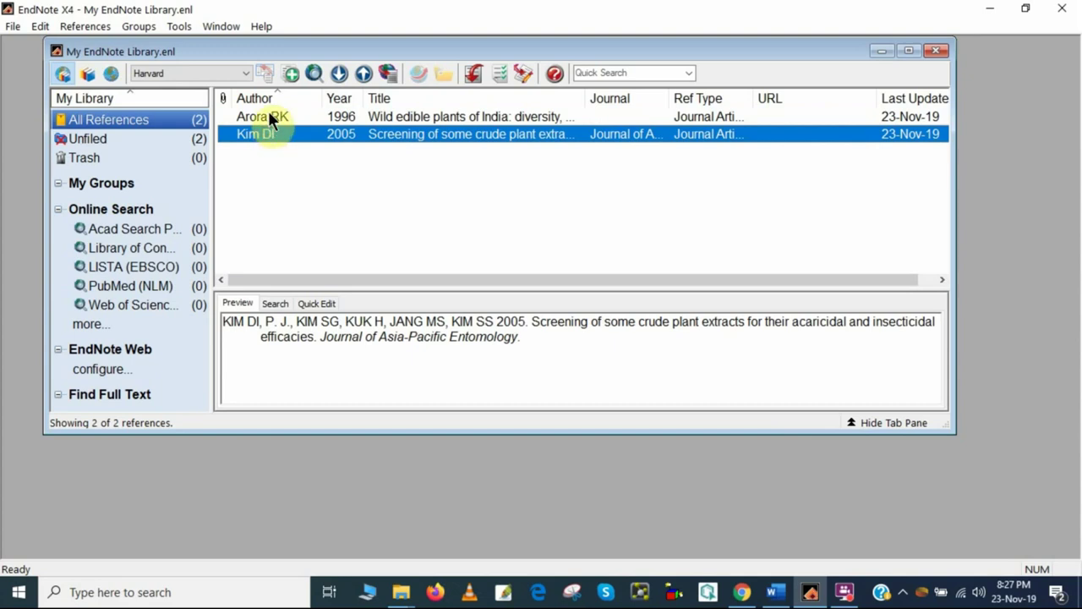
pyautogui.click(263, 117)
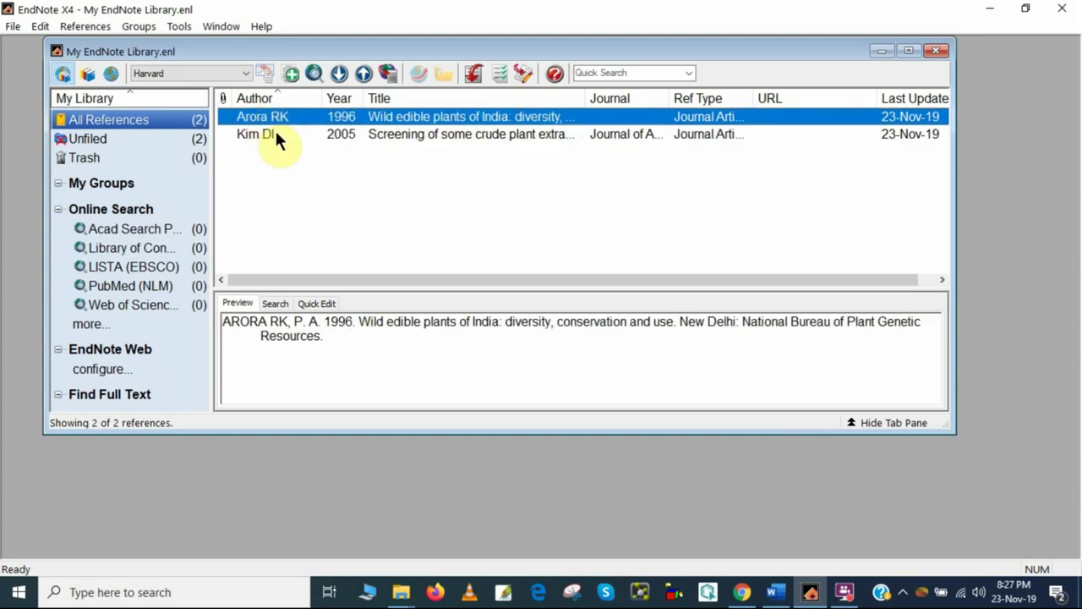
pyautogui.click(775, 592)
pyautogui.click(657, 291)
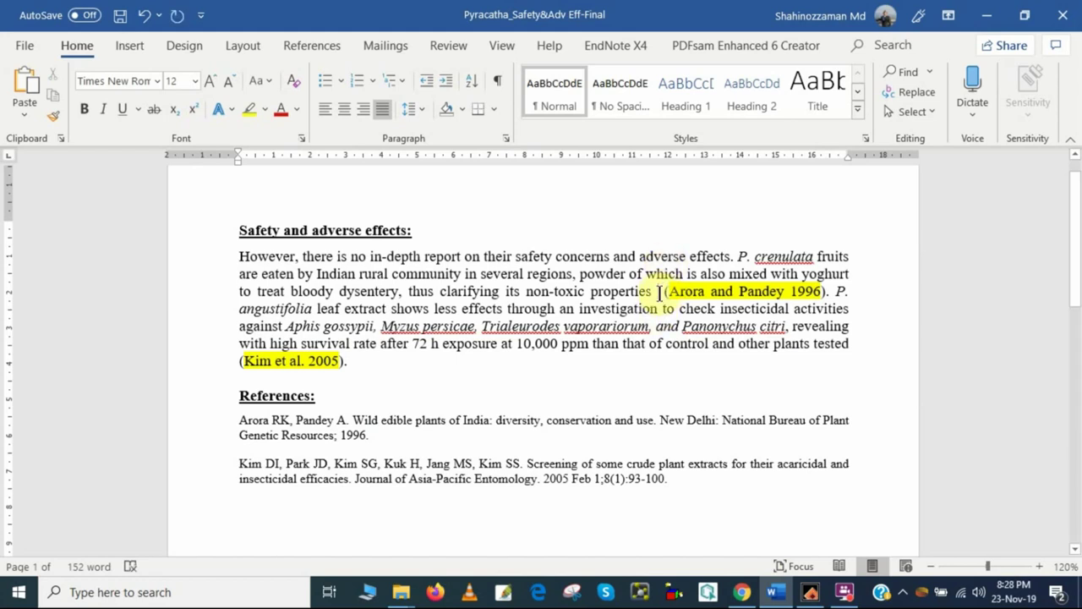
# Insert the (Arora RK, 1996) citation, colour it red, and set the caret before (Kim et al. 2005).
pyautogui.click(809, 594)
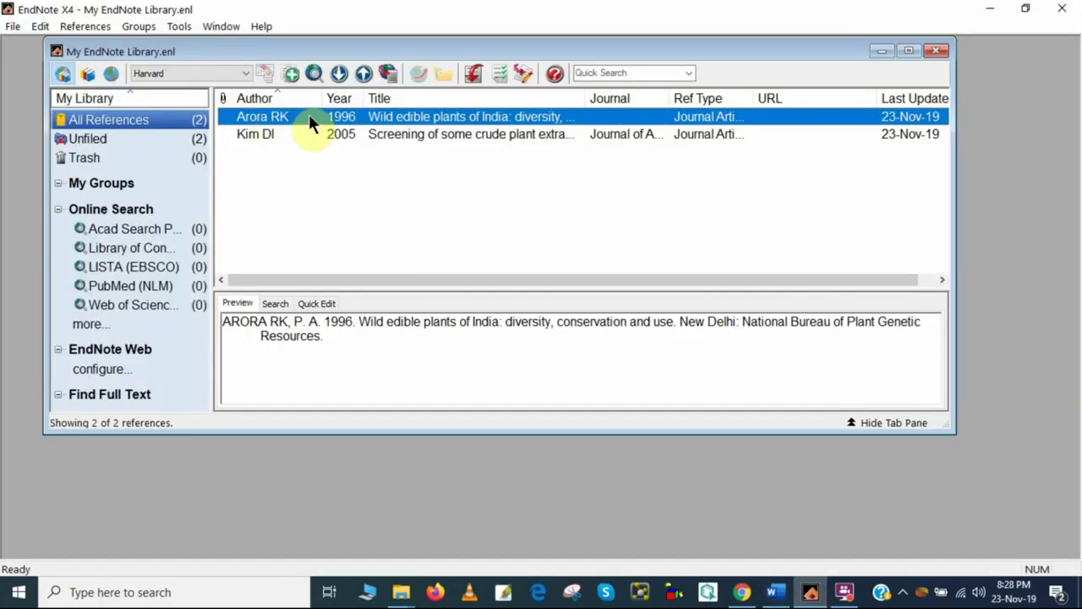
pyautogui.click(474, 73)
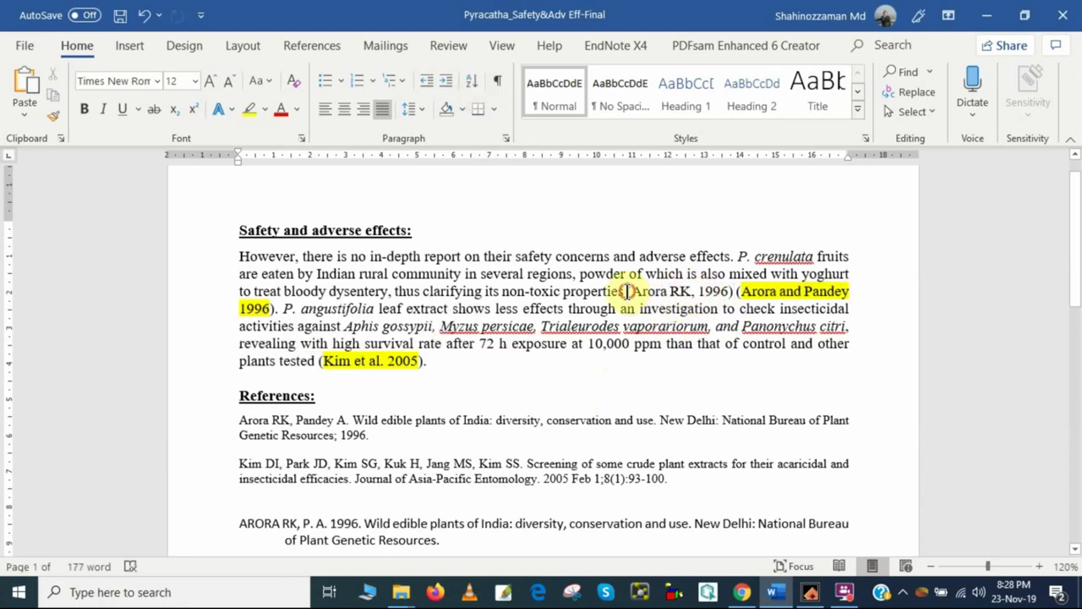
pyautogui.click(628, 291)
pyautogui.moveTo(628, 291); pyautogui.dragTo(734, 291)
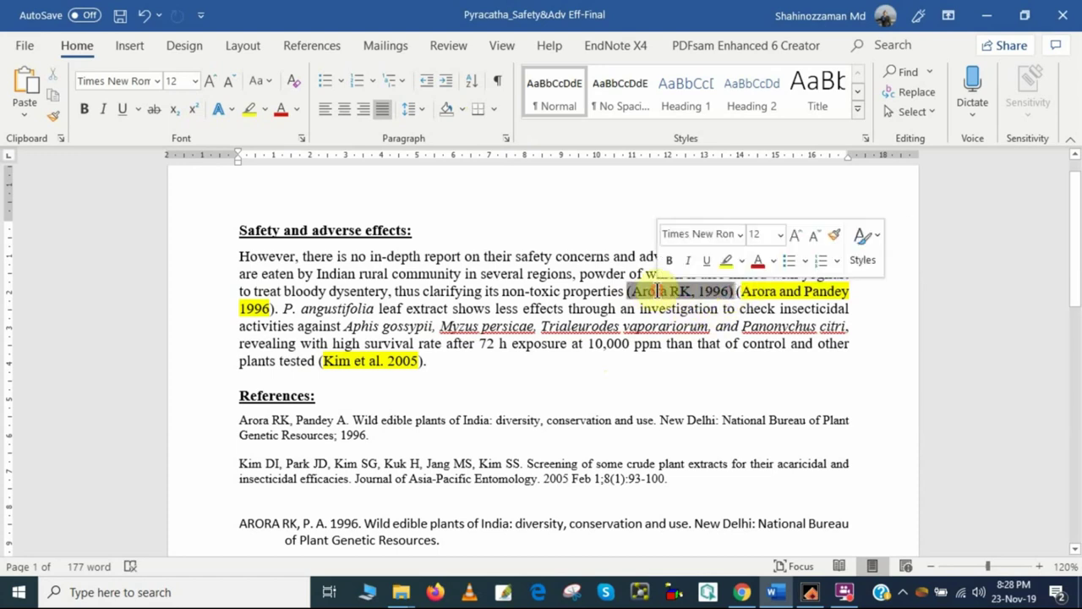
pyautogui.click(282, 108)
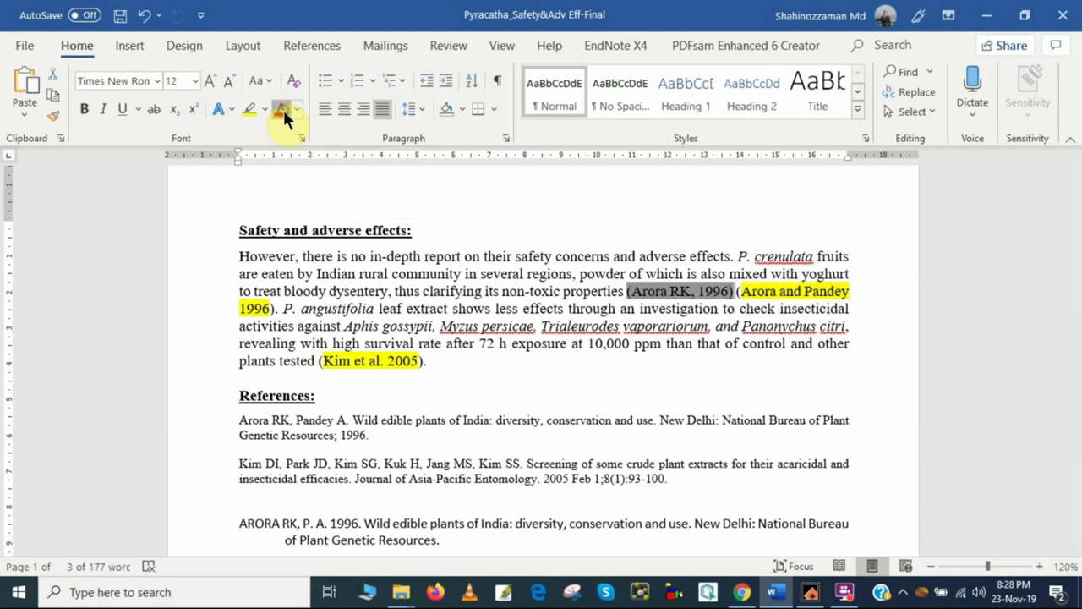
pyautogui.click(631, 312)
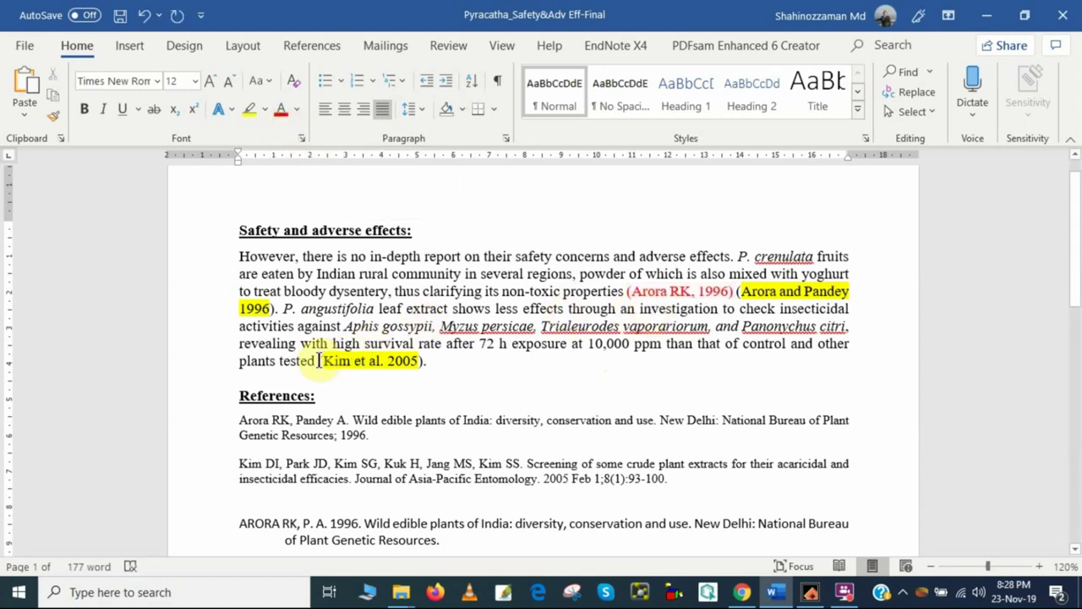
pyautogui.click(317, 360)
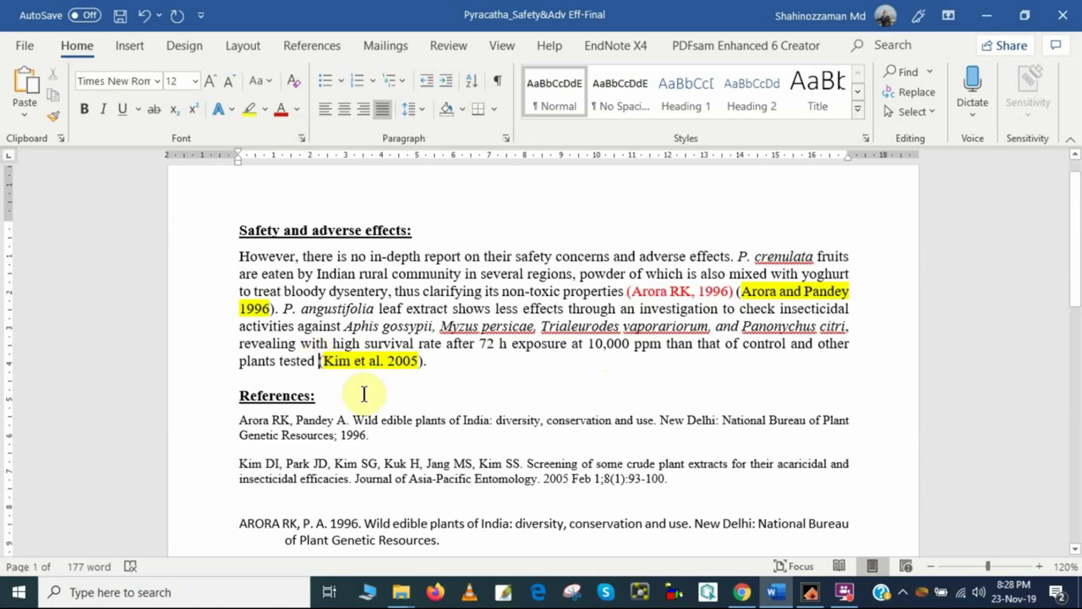
pyautogui.hotkey('alt', 'Tab')
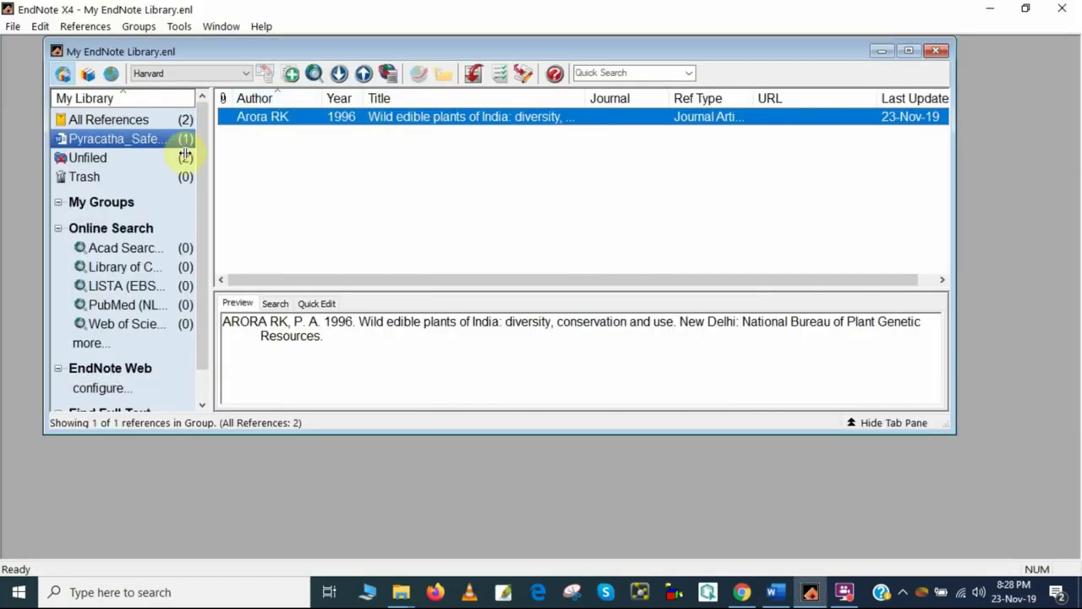
# From All References, insert the (Kim DI, 2005) citation before (Kim et al. 2005) and colour it red.
pyautogui.click(141, 123)
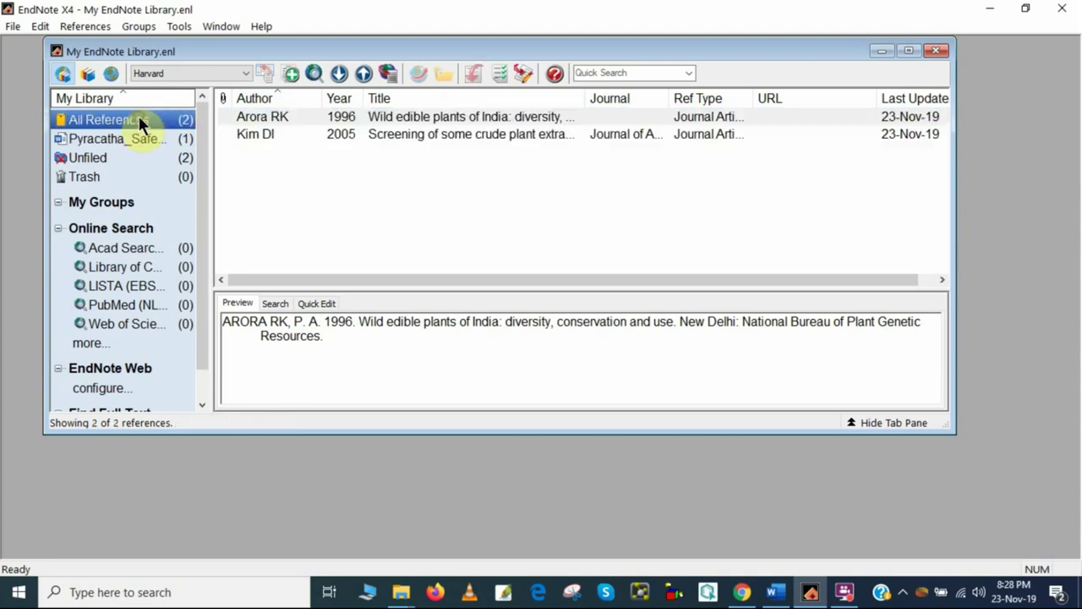
pyautogui.click(259, 140)
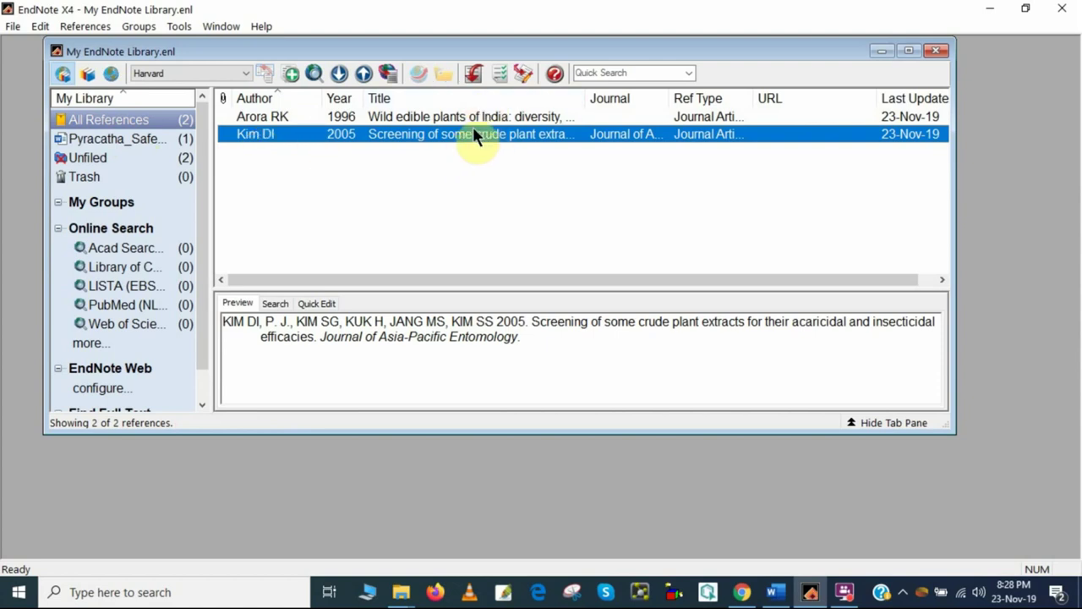
pyautogui.click(473, 74)
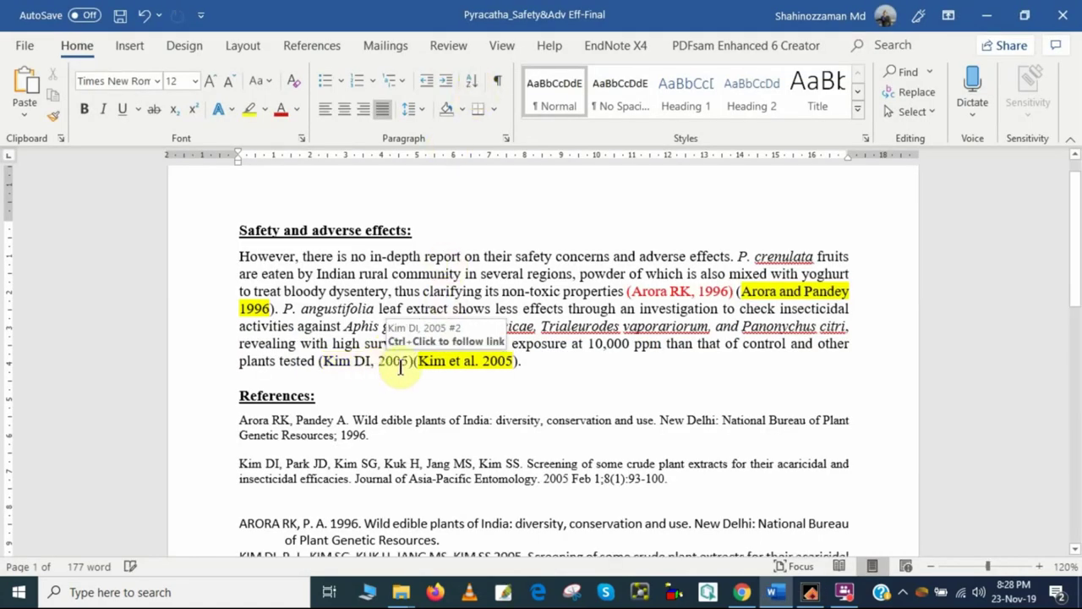
pyautogui.moveTo(320, 360); pyautogui.dragTo(415, 360)
pyautogui.click(281, 105)
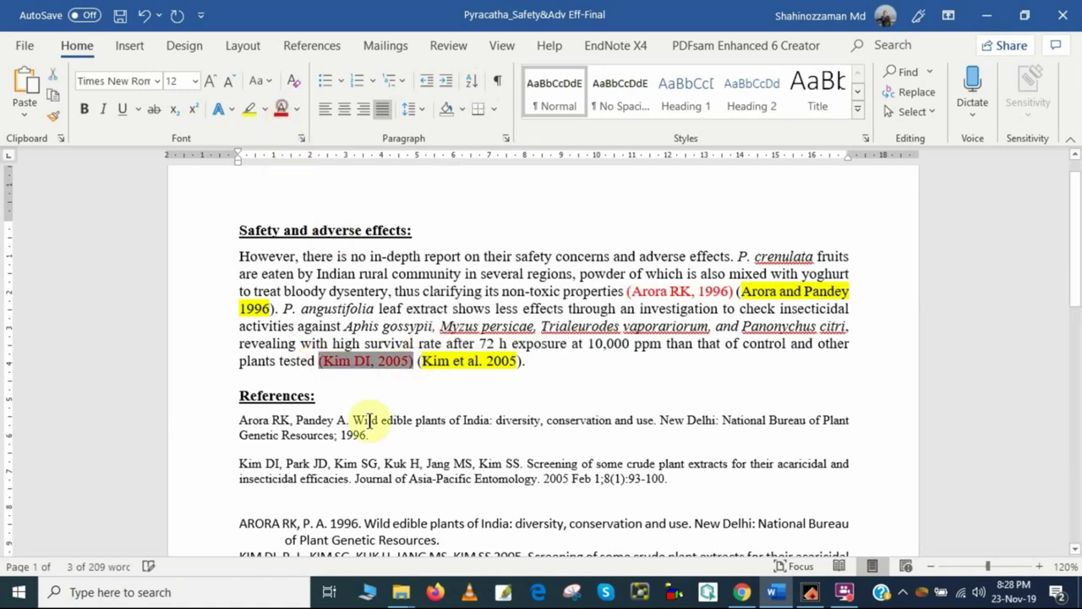
pyautogui.click(759, 310)
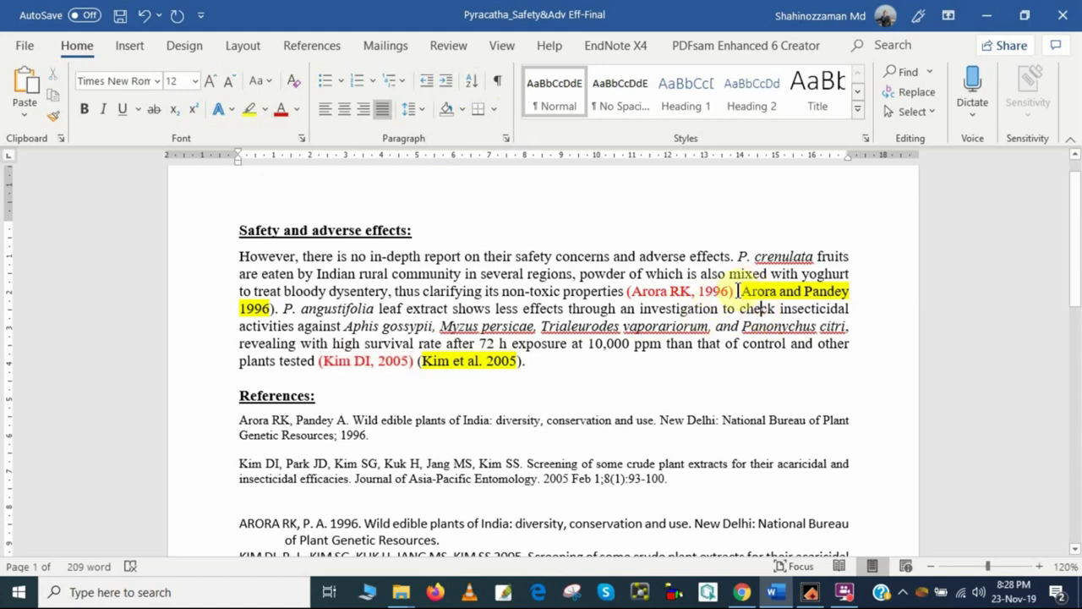
# Delete the typed (Arora and Pandey 1996) and (Kim et al. 2005) citations, checking the EndNote ones are fields.
pyautogui.keyDown('shift'); pyautogui.click(275, 306); pyautogui.keyUp('shift')
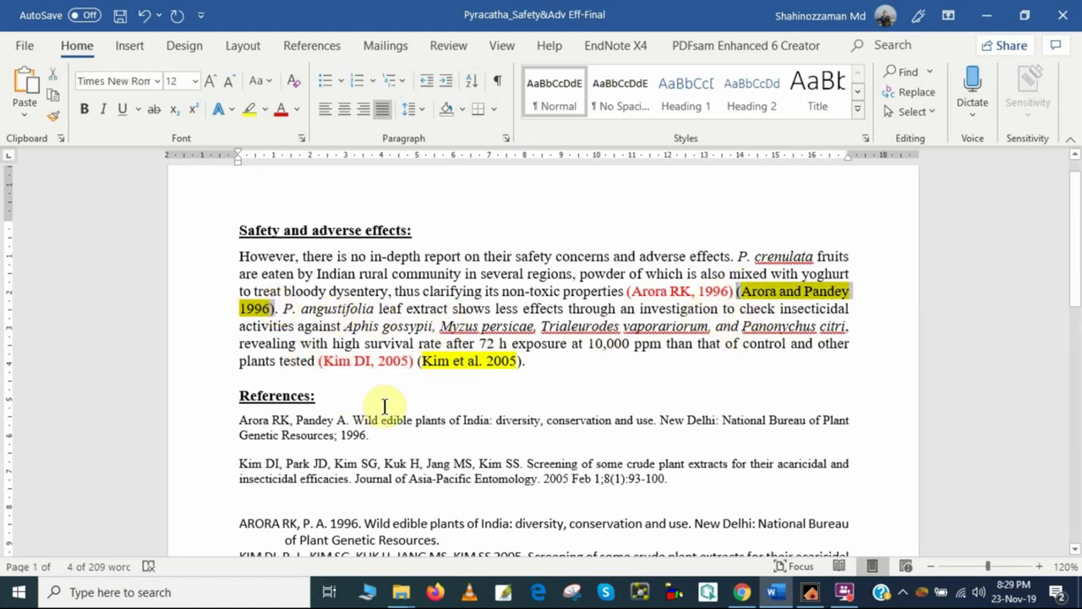
pyautogui.press('Delete')
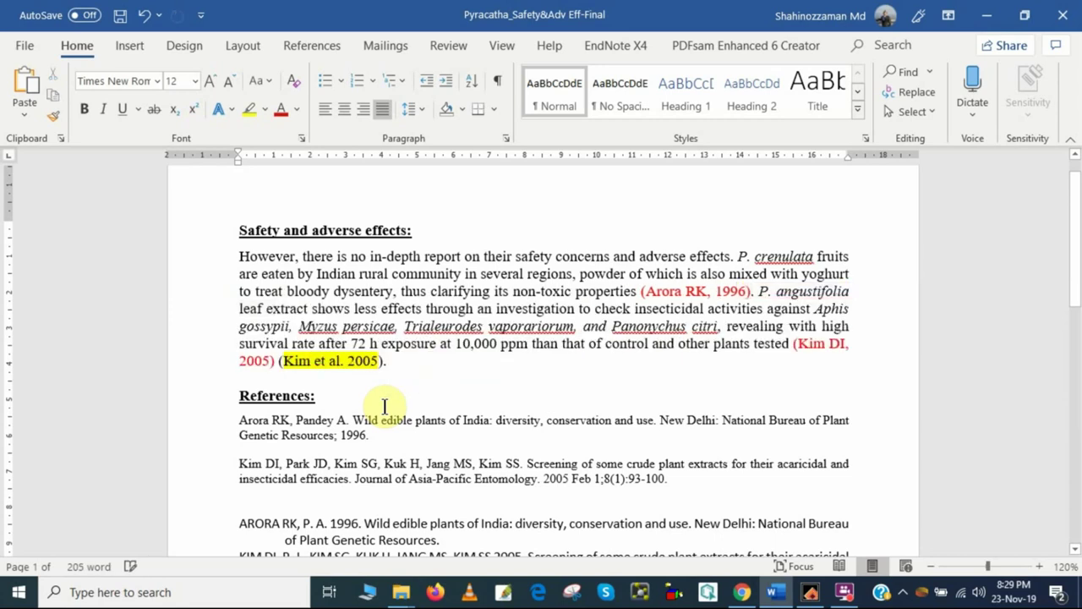
pyautogui.moveTo(279, 359); pyautogui.dragTo(386, 360)
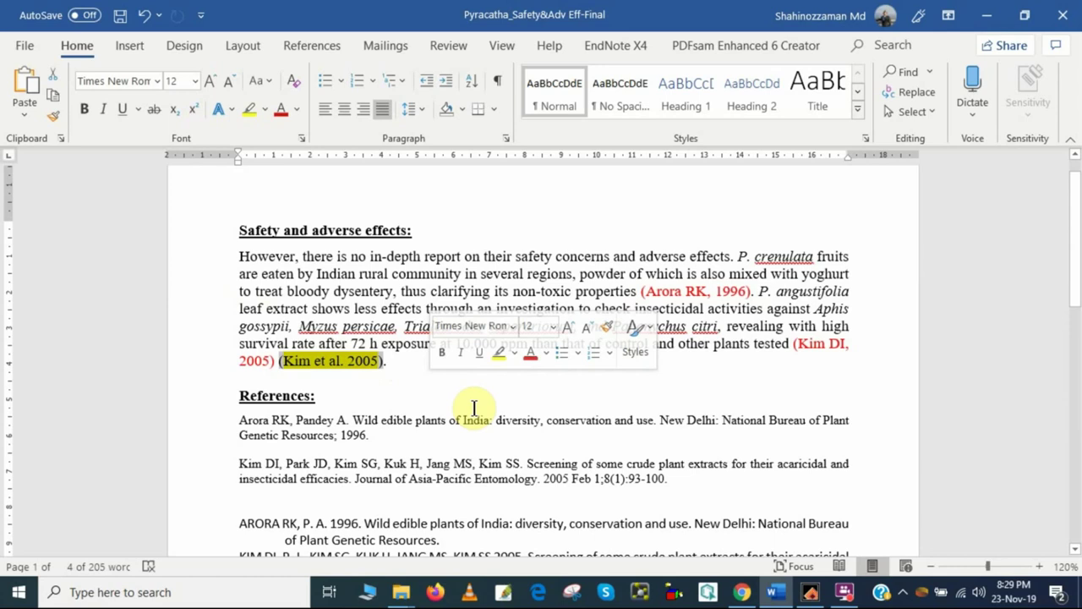
pyautogui.press('Delete')
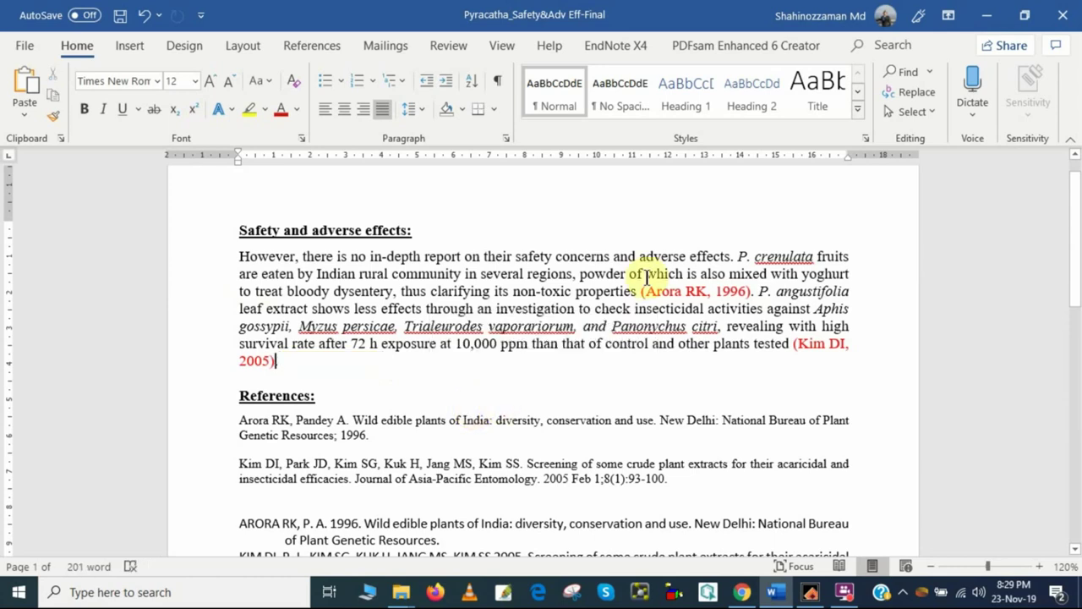
pyautogui.click(684, 291)
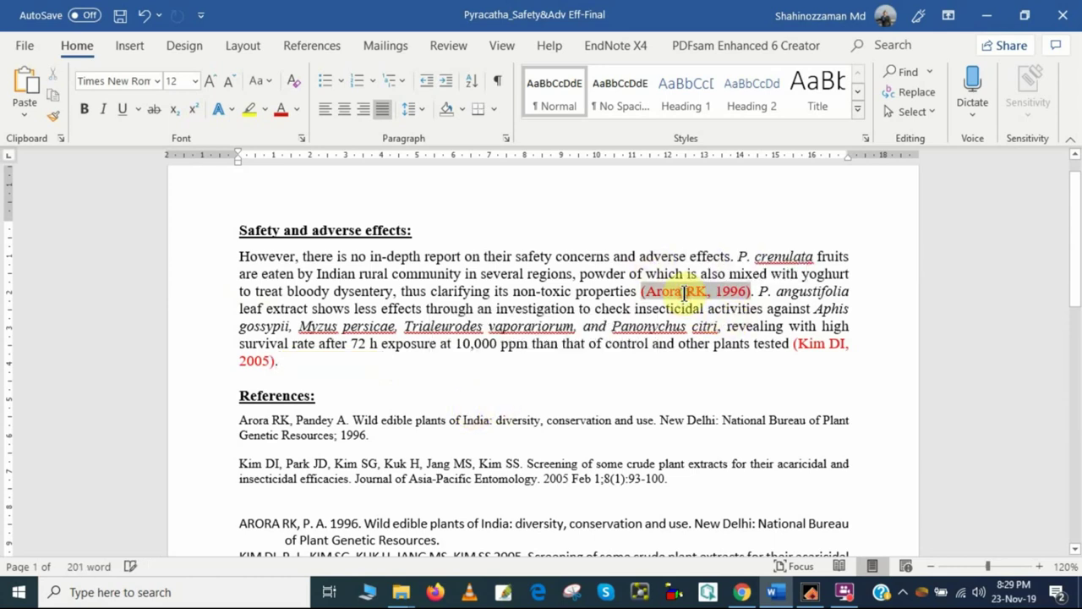
pyautogui.click(818, 343)
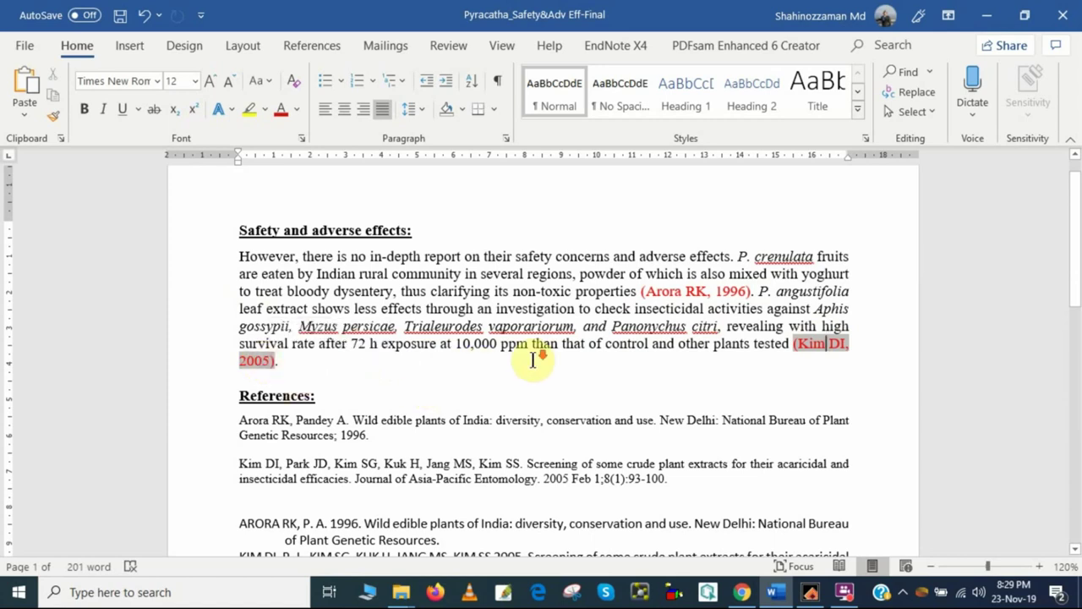
# Delete the two old typed reference entries above the EndNote-generated bibliography.
pyautogui.scroll(-3, 534, 358)
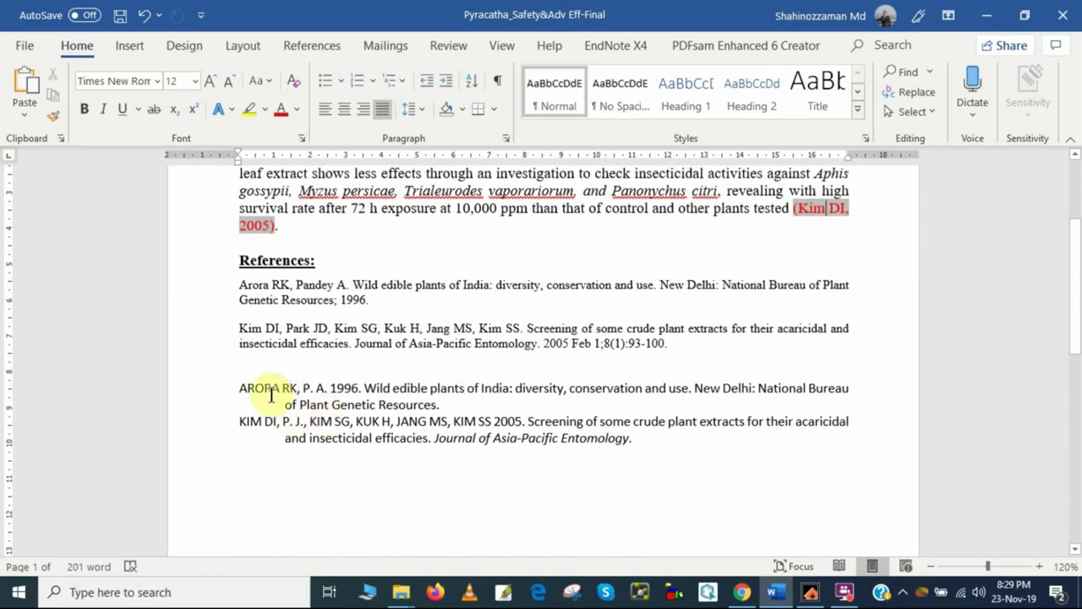
pyautogui.click(238, 387)
pyautogui.moveTo(238, 386); pyautogui.dragTo(637, 442)
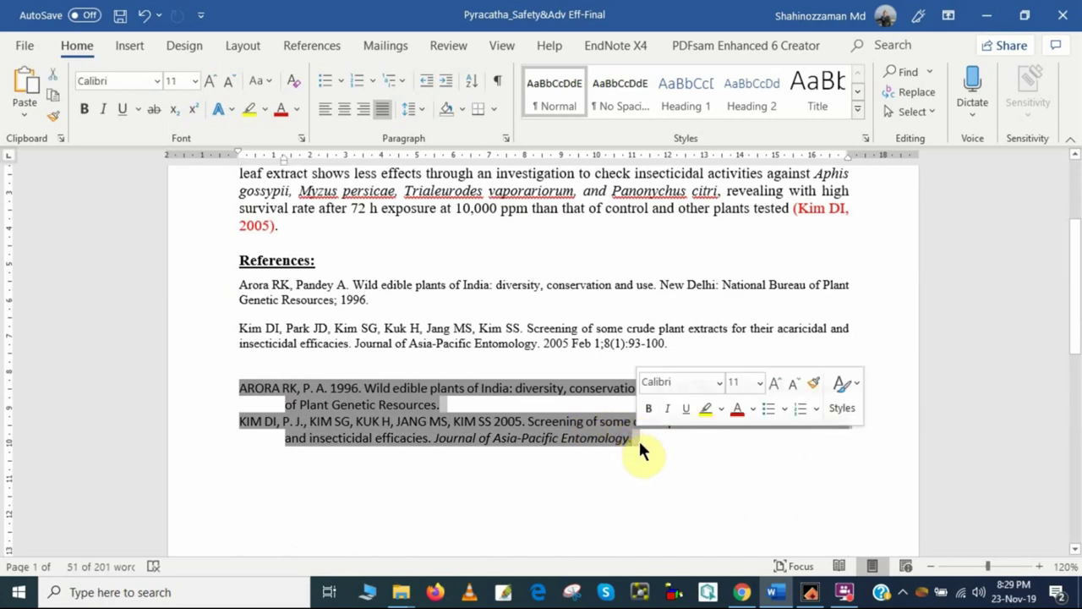
pyautogui.click(591, 382)
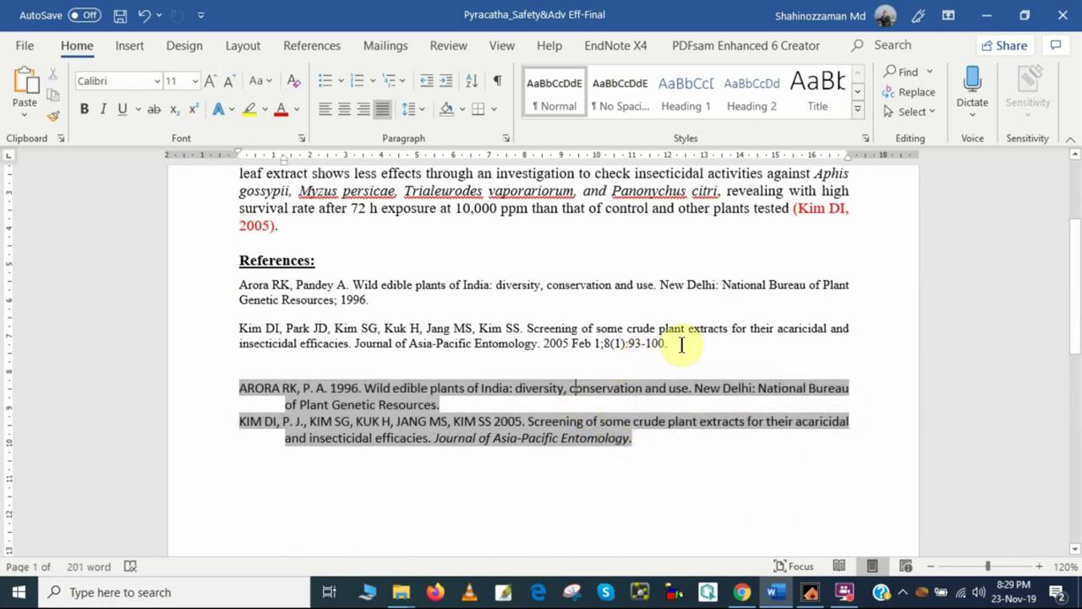
pyautogui.moveTo(683, 339)
pyautogui.mouseDown()
pyautogui.moveTo(394, 343)
pyautogui.moveTo(249, 309)
pyautogui.moveTo(239, 292)
pyautogui.mouseUp()
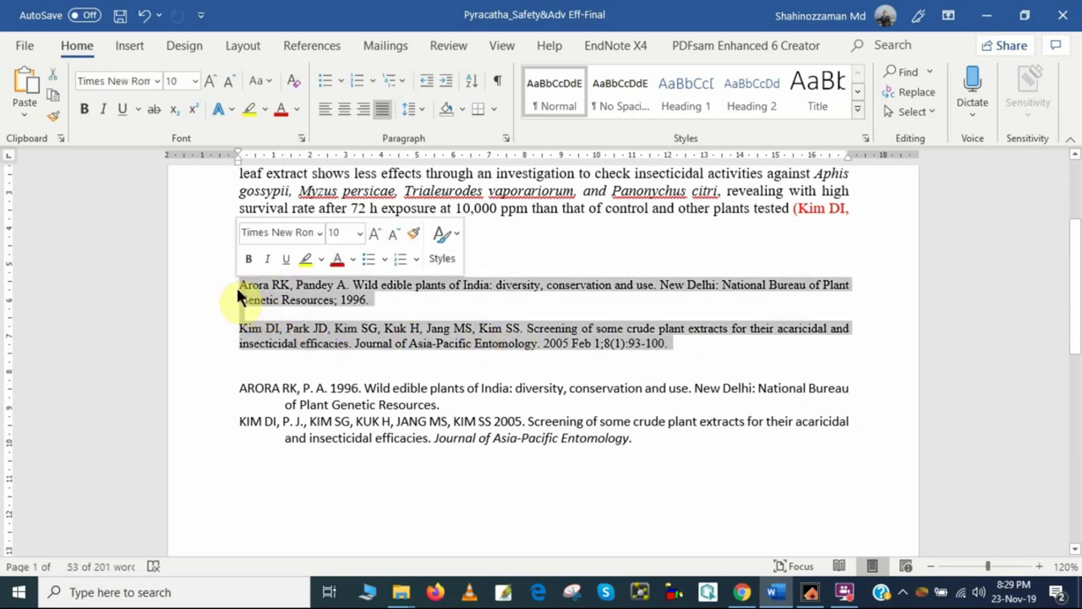
pyautogui.press('Delete')
pyautogui.press('Delete')
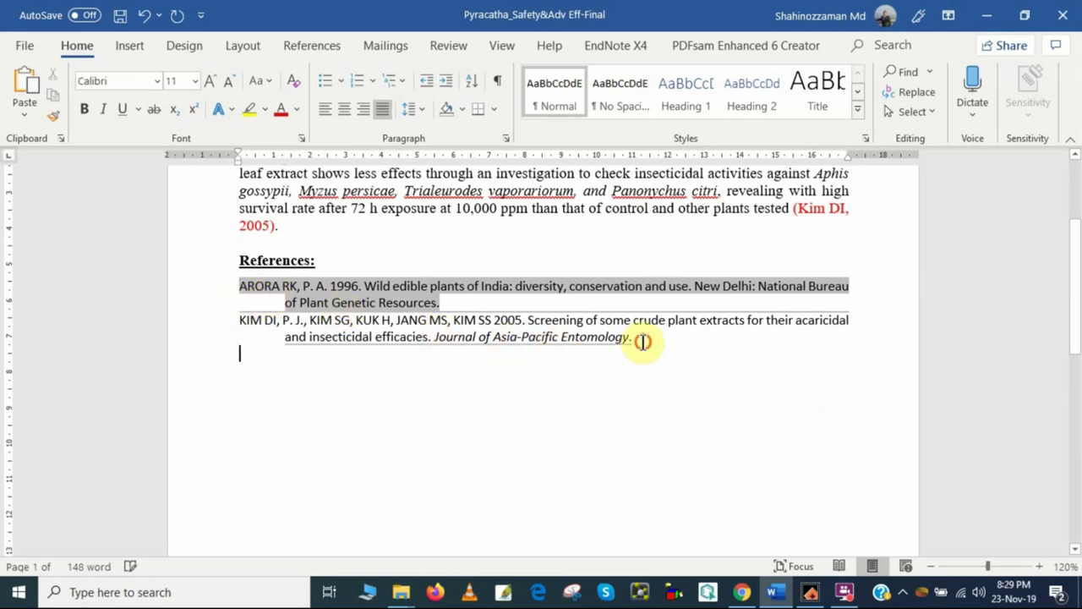
# Insert a blank line above the ARORA RK reference, trying and undoing an indent change.
pyautogui.click(534, 286)
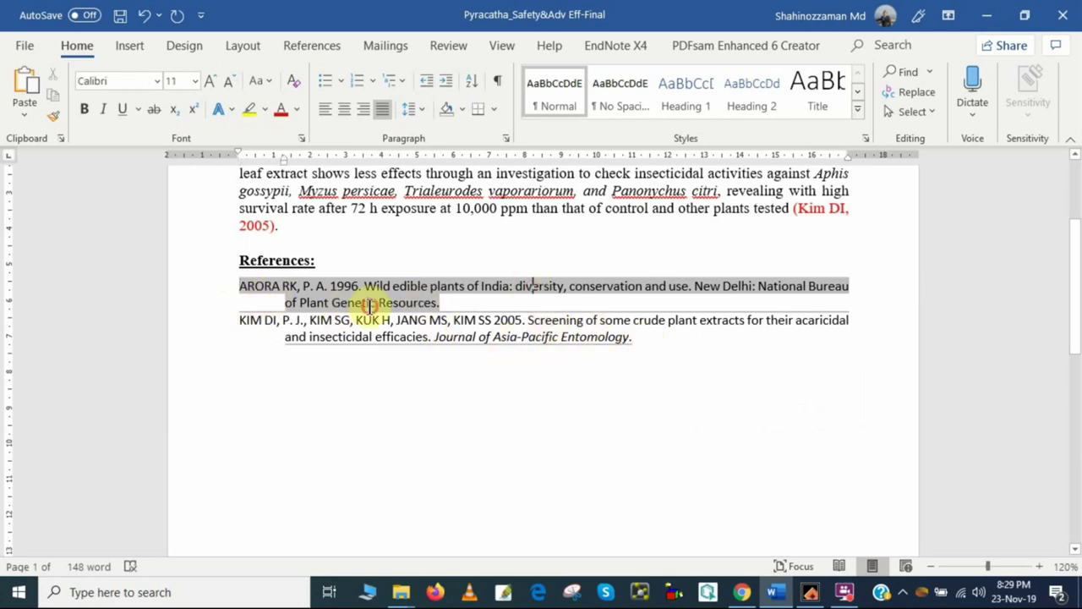
pyautogui.click(242, 285)
pyautogui.press('Return')
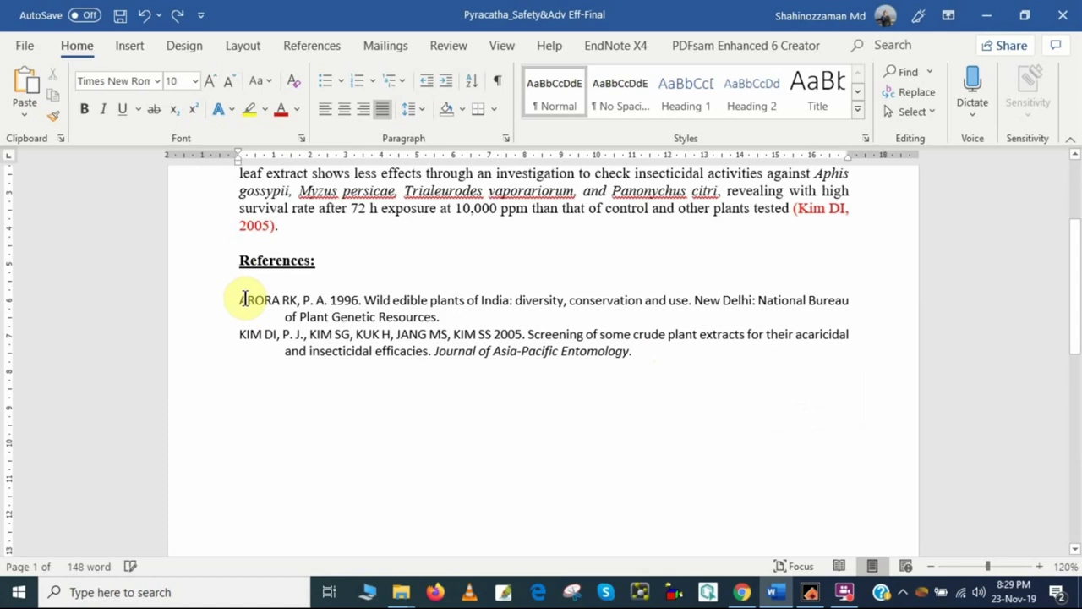
pyautogui.click(243, 299)
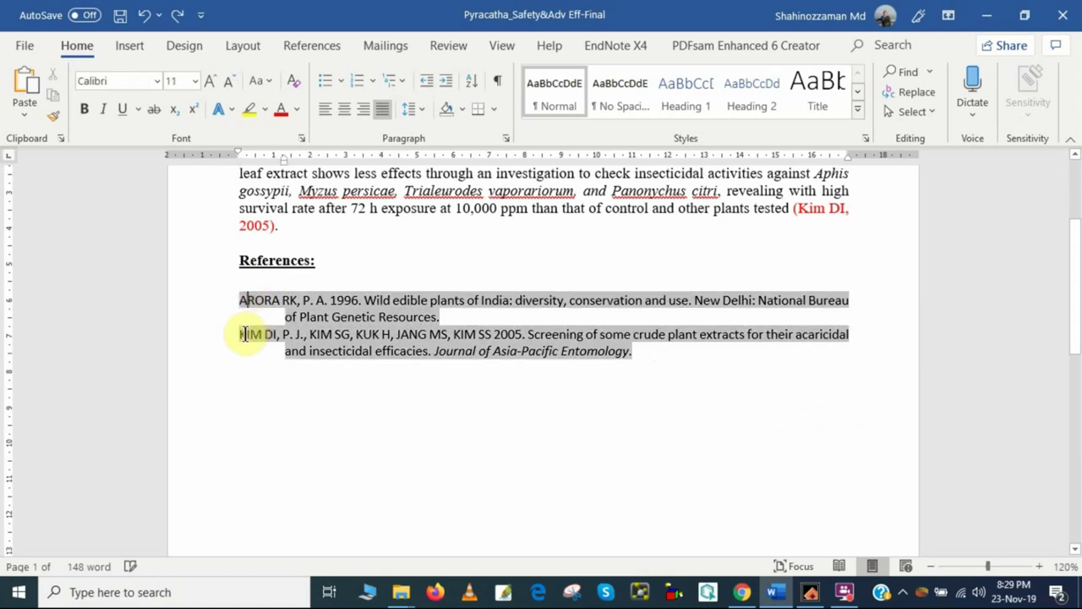
pyautogui.click(236, 300)
pyautogui.press('BackSpace')
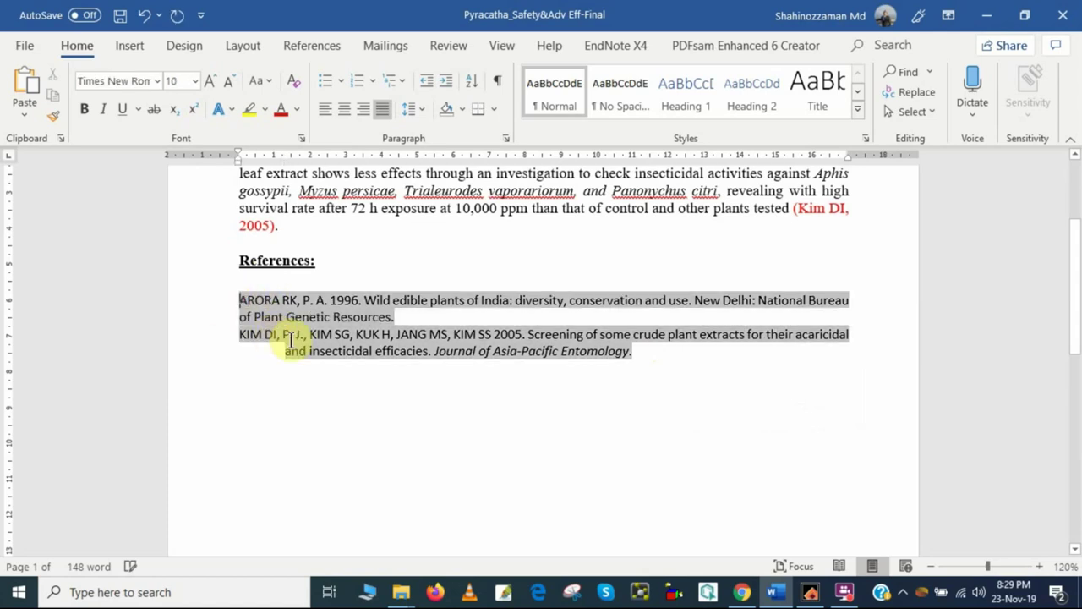
pyautogui.hotkey('ctrl', 'z')
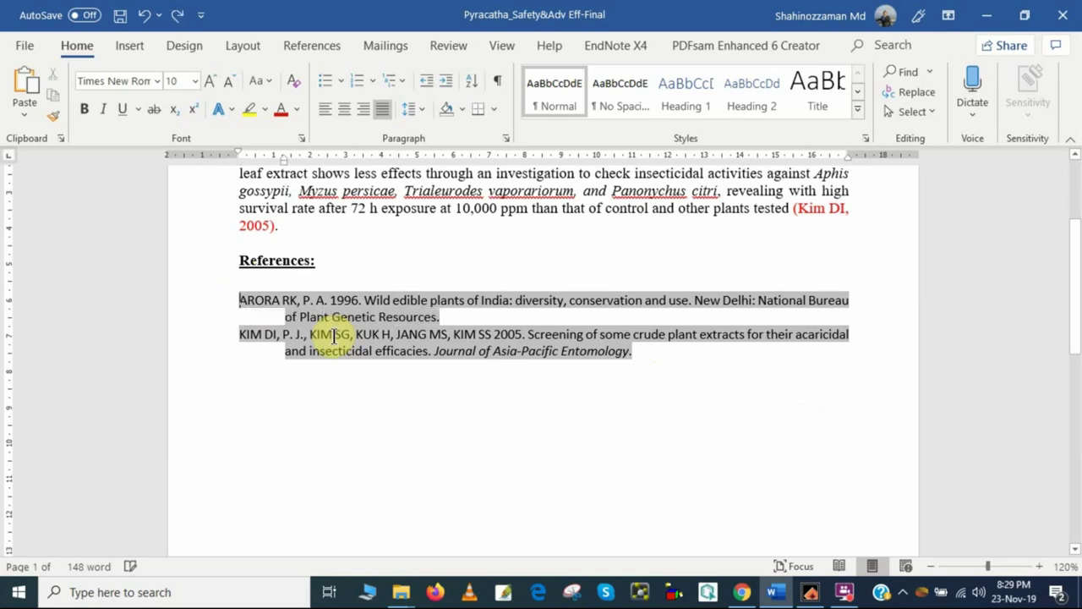
pyautogui.click(578, 376)
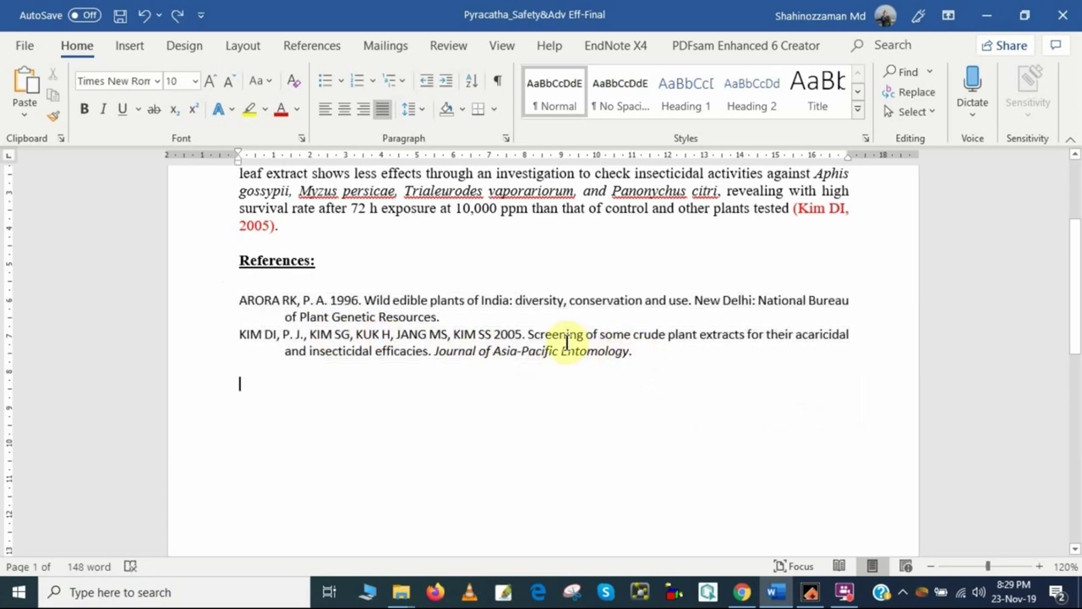
pyautogui.scroll(1, 568, 347)
pyautogui.scroll(1, 566, 348)
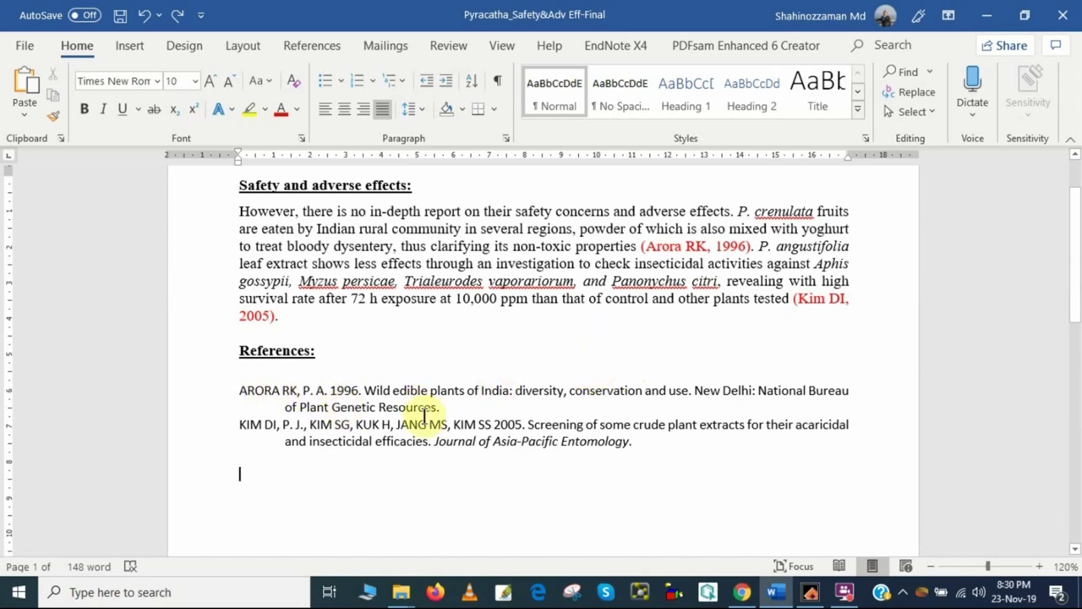
# Change the EndNote X4 bibliography output style from Harvard to APA 5th.
pyautogui.click(612, 47)
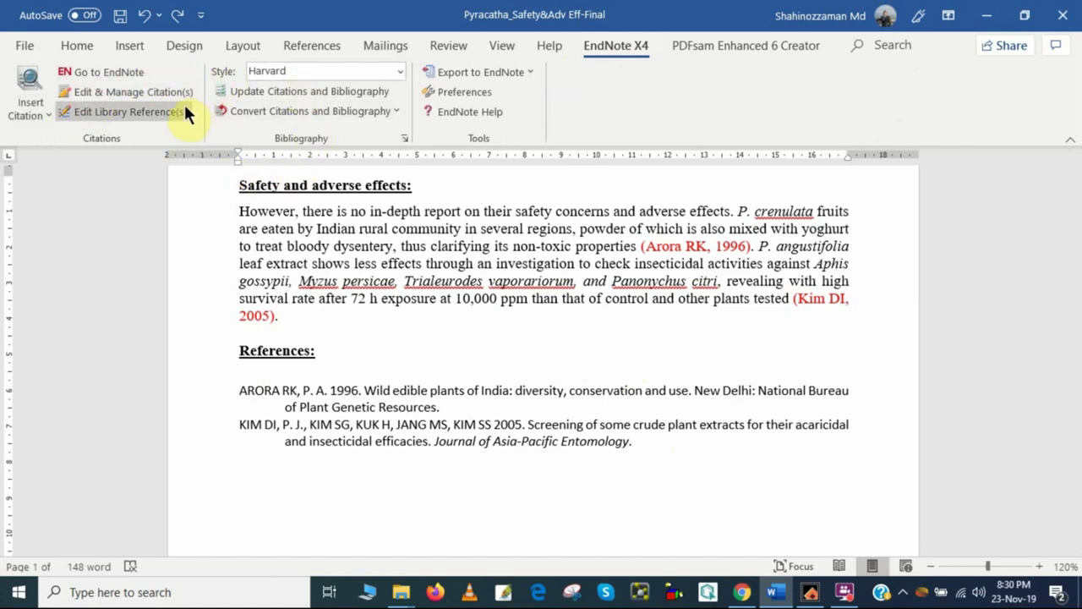
pyautogui.click(399, 72)
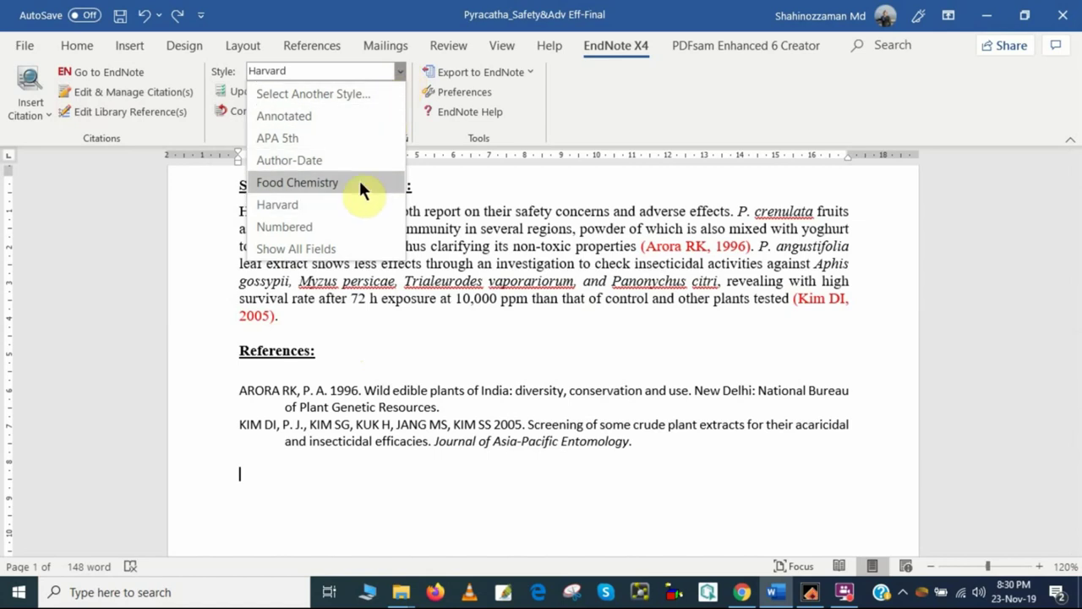
pyautogui.click(295, 141)
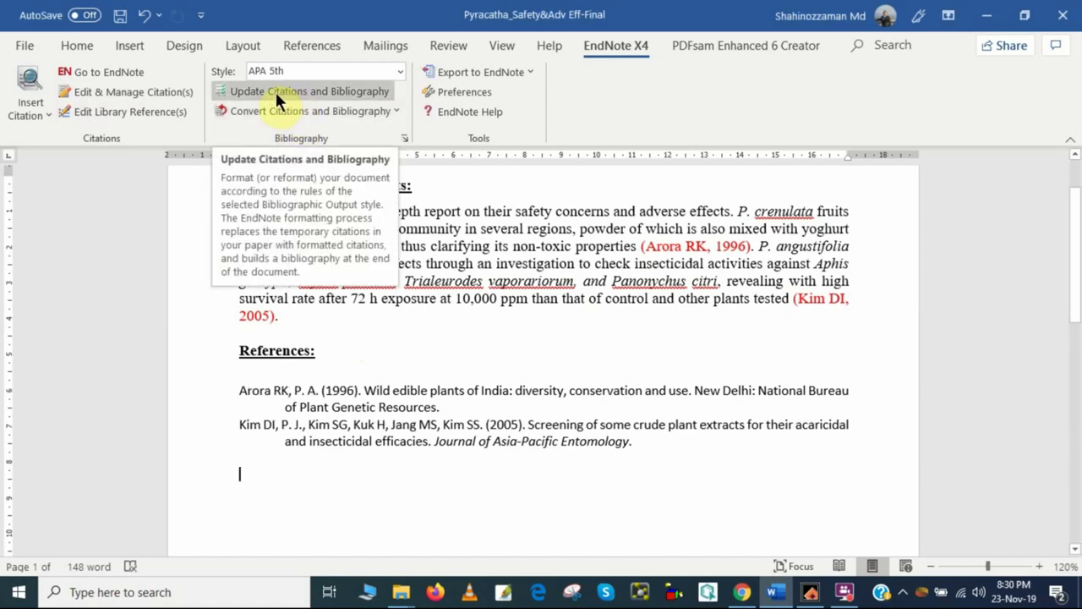
# Update citations and bibliography to APA 5th, then select the Food Chemistry output style.
pyautogui.click(309, 93)
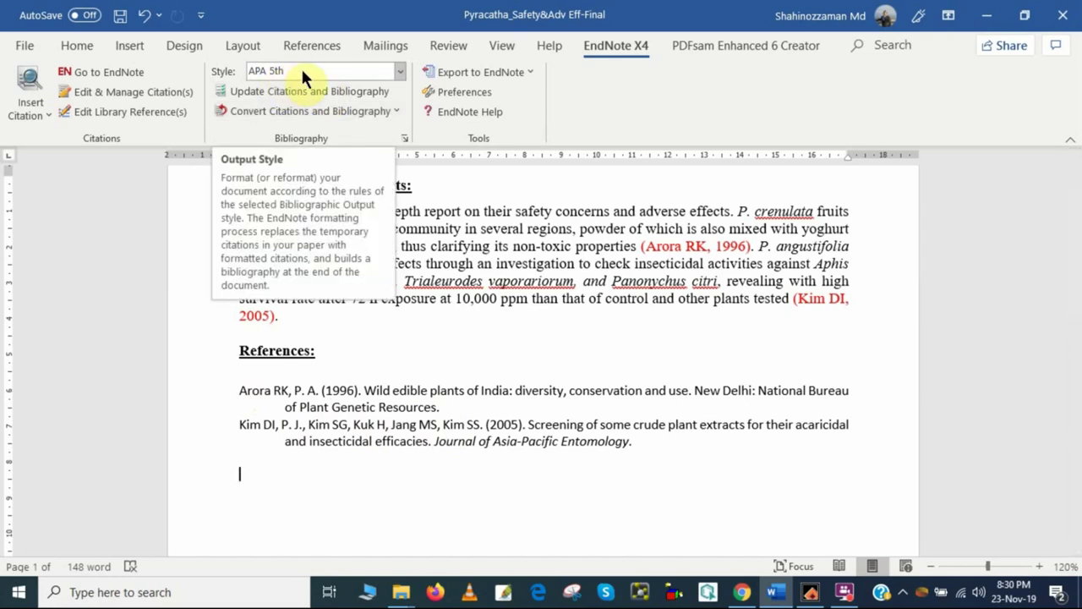
pyautogui.click(399, 71)
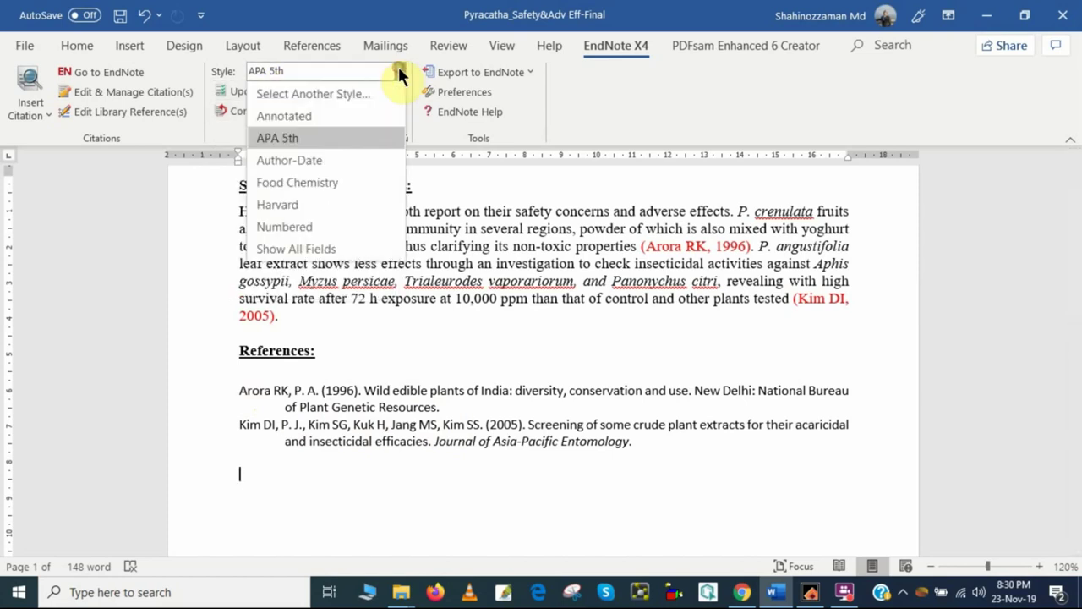
pyautogui.click(297, 184)
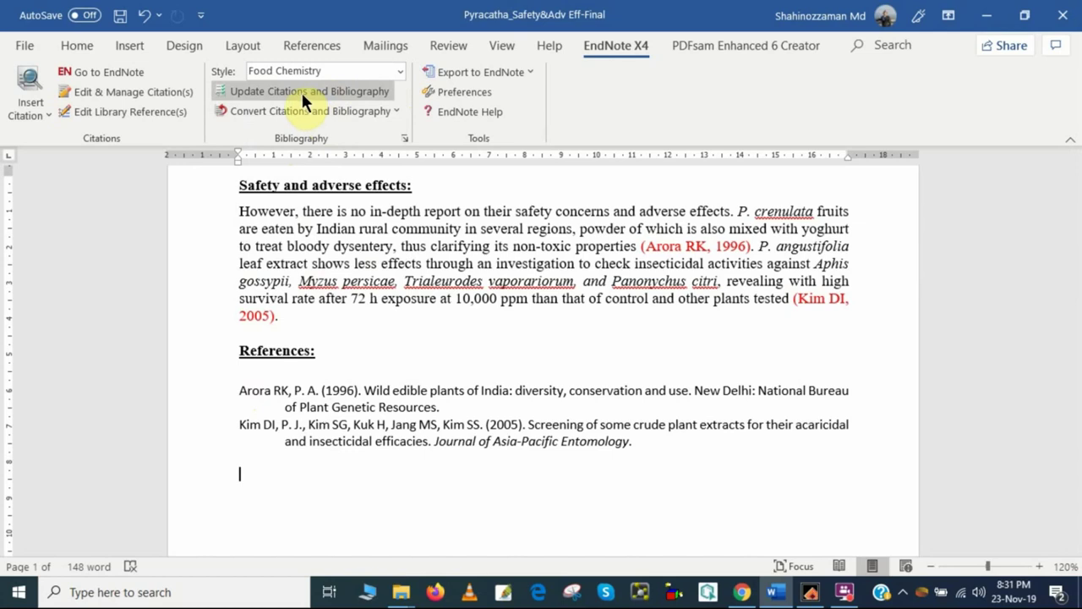